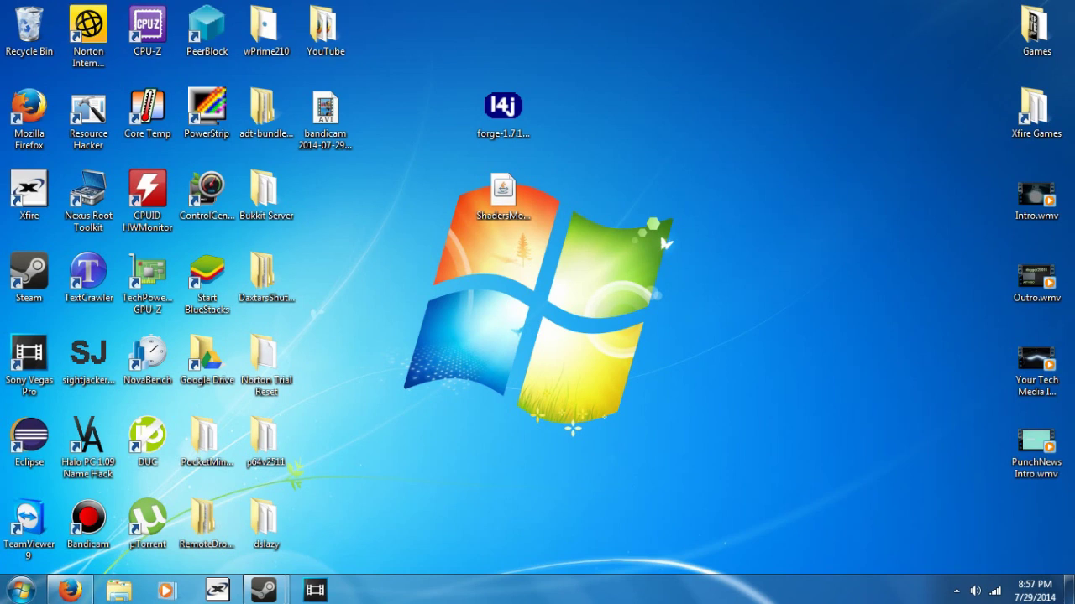
Run the Forge 1.7.10 installer from the desktop and install the client into the .minecraft folder
left_click_drag(503, 105, 562, 105)
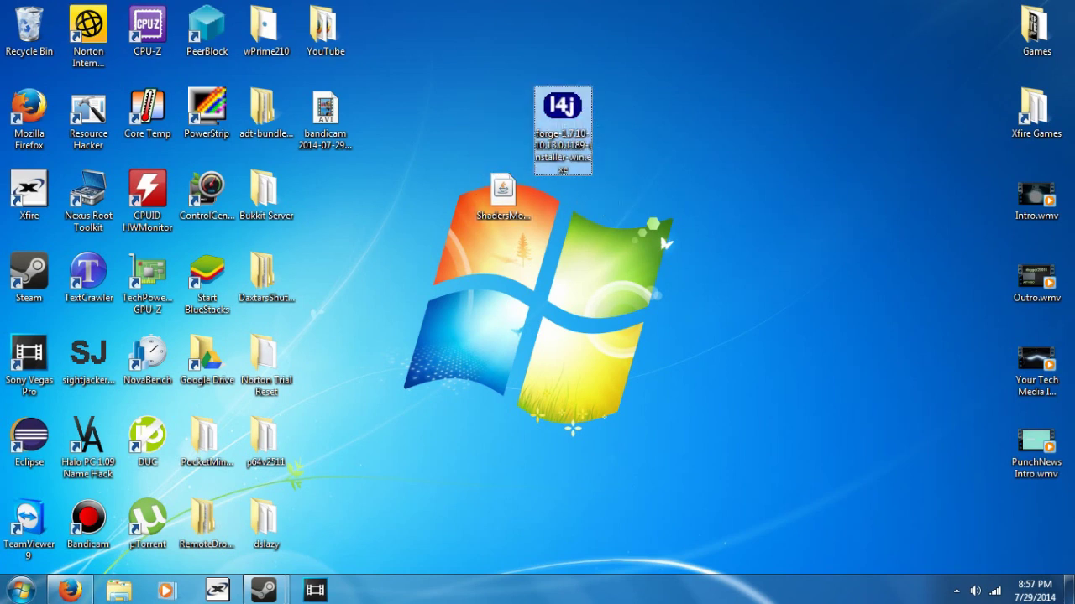
left_click(502, 193)
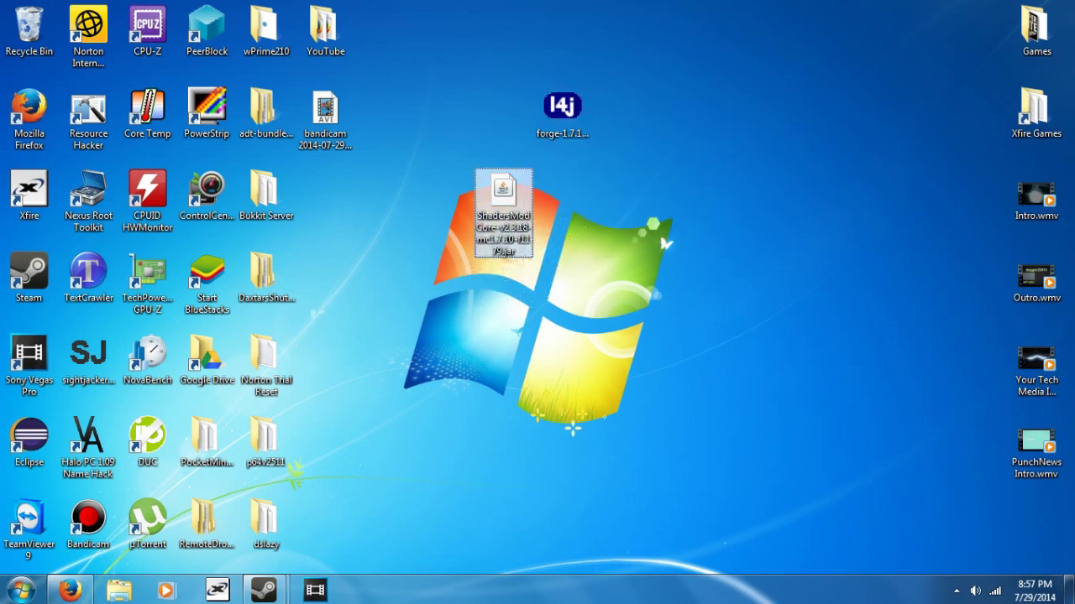
left_click(562, 110)
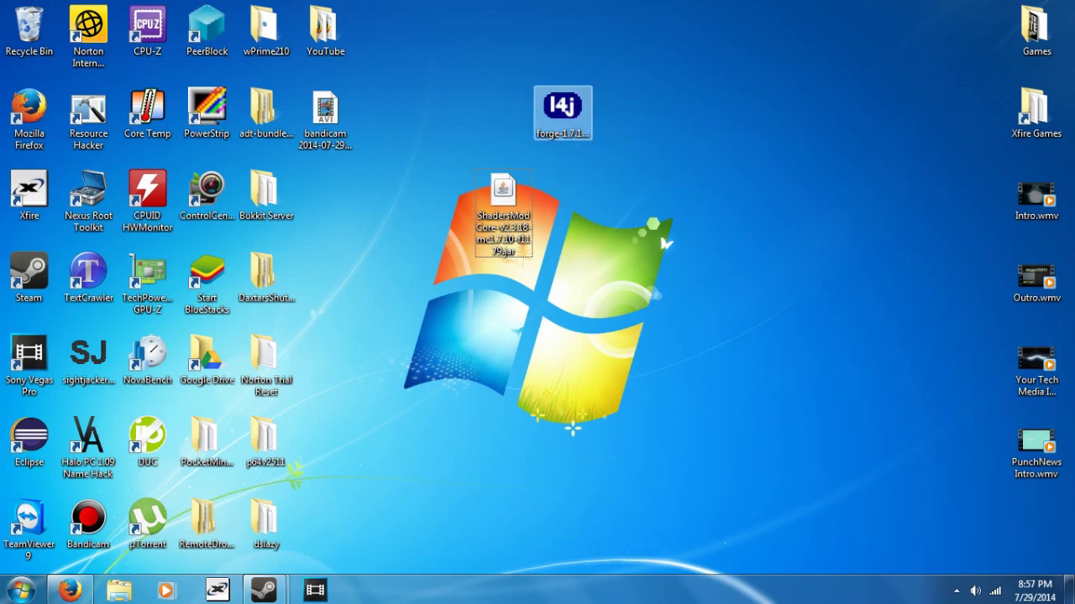
double_click(562, 109)
left_click(581, 308)
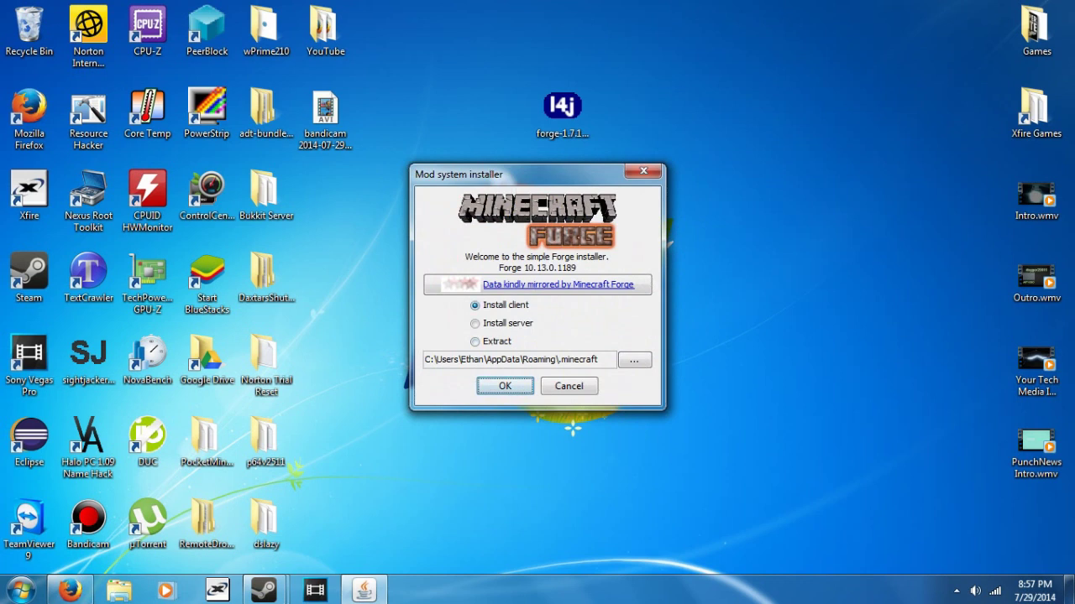
key("Return")
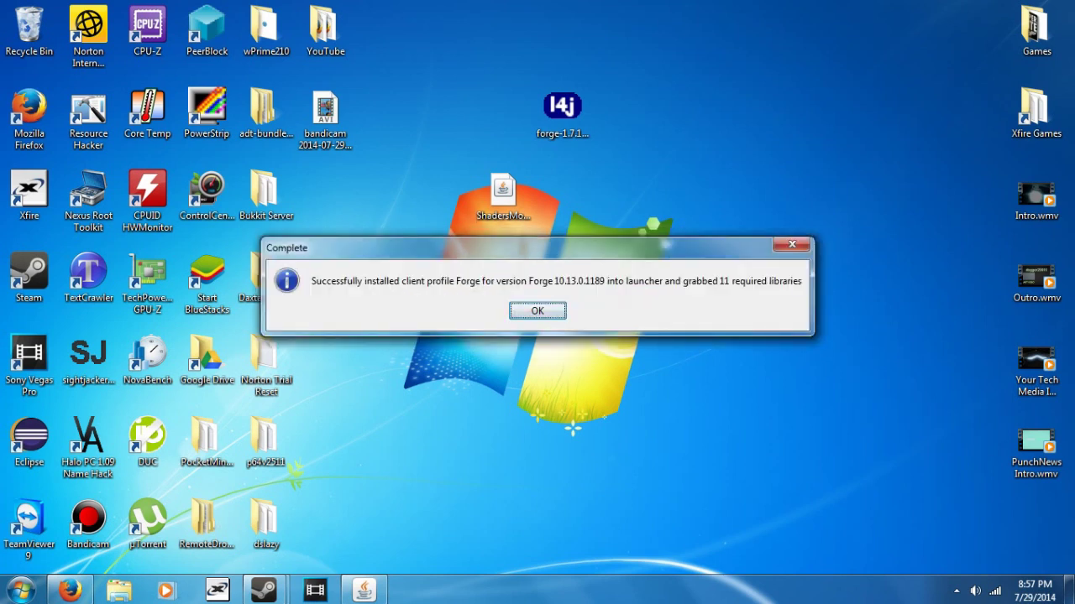
left_click_drag(538, 248, 511, 246)
key("Return")
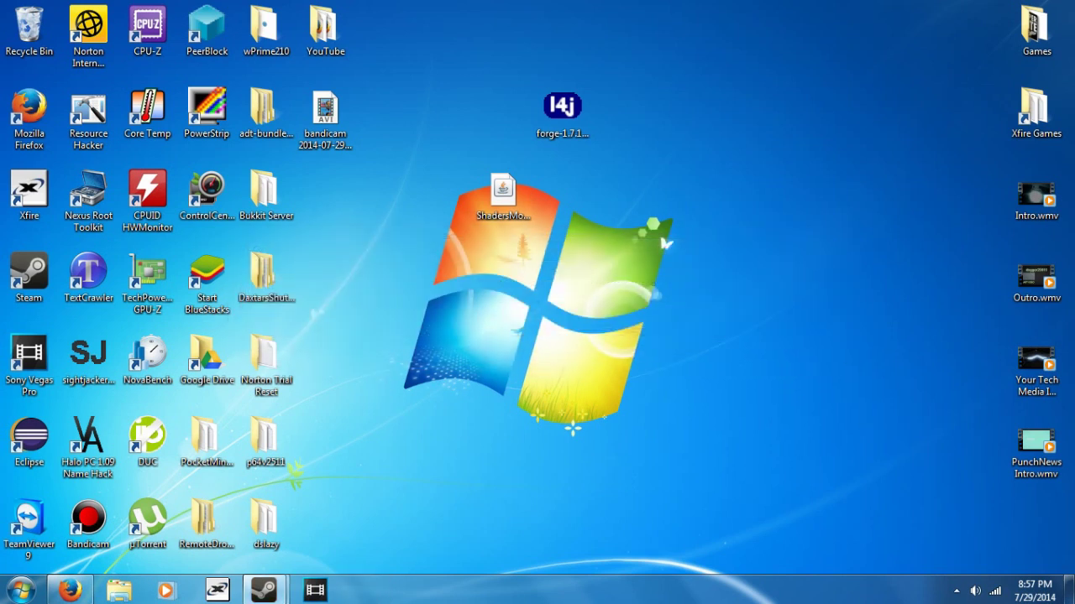
left_click(425, 318)
key("super+r")
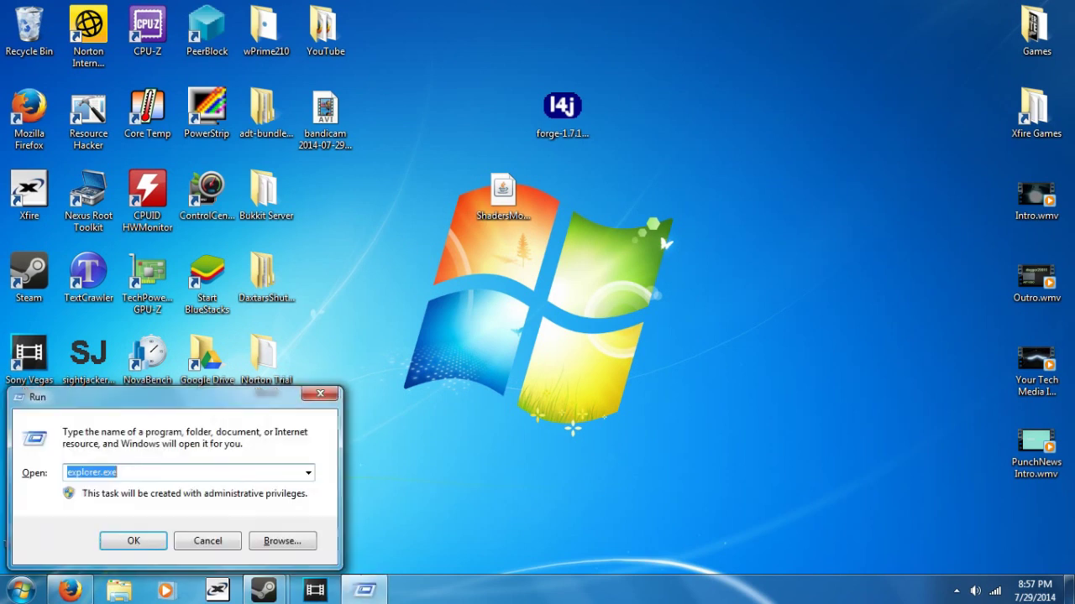
key("Return")
Open the roaming application data folder by running %appdata%, and go into its .minecraft folder
key("super")
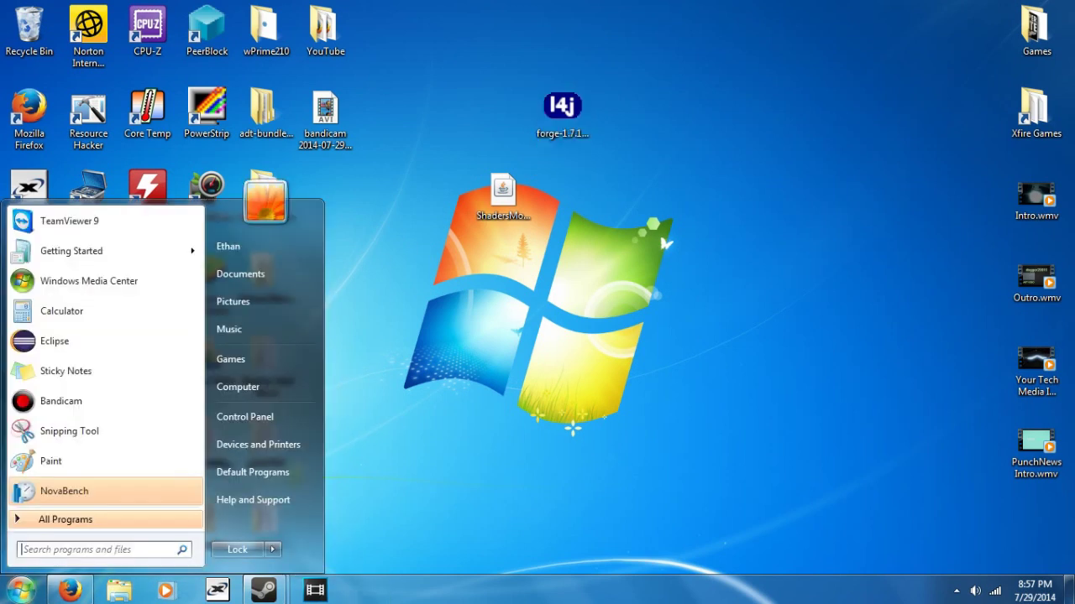
type("run")
key("Return")
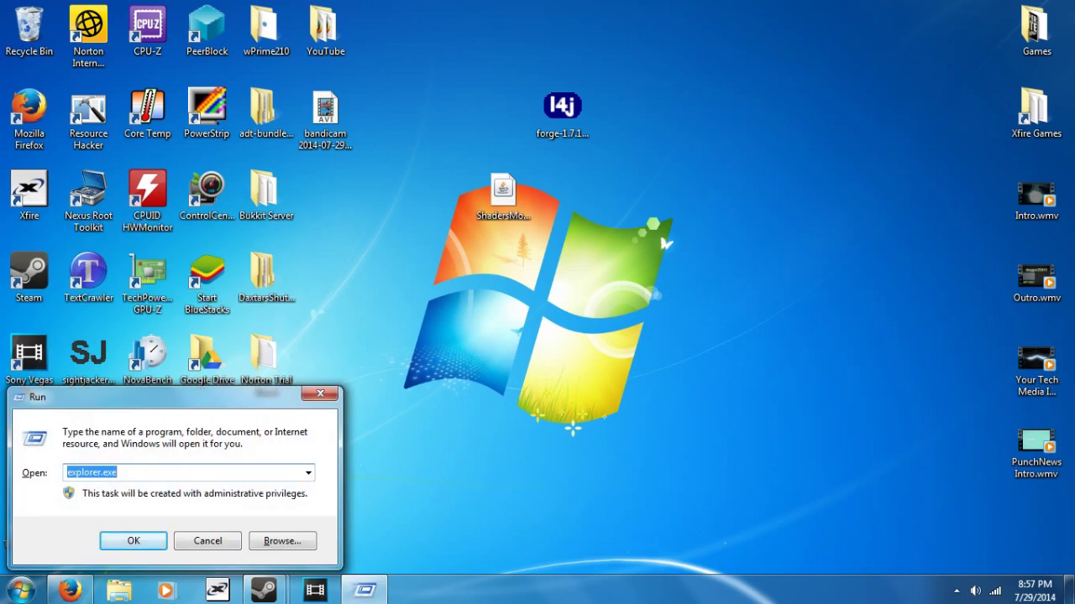
type("%")
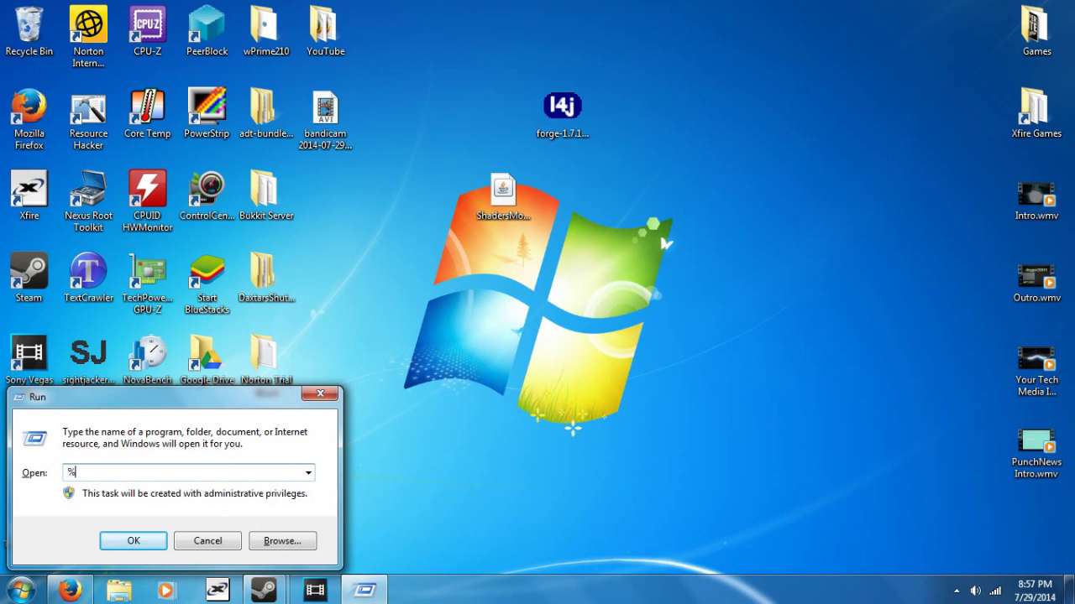
type("appdate%")
key("Return")
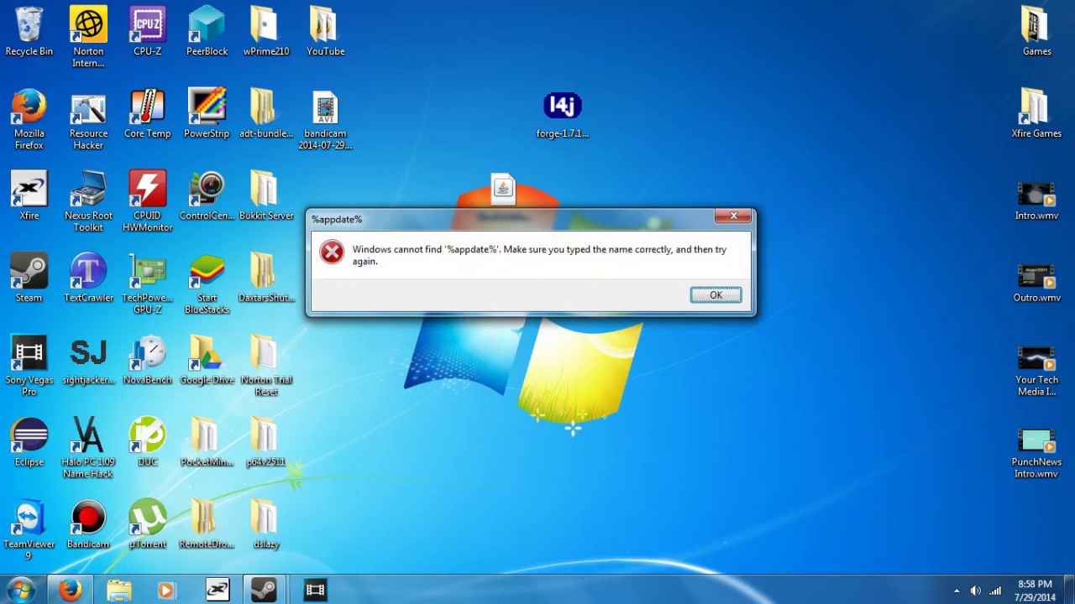
left_click(715, 295)
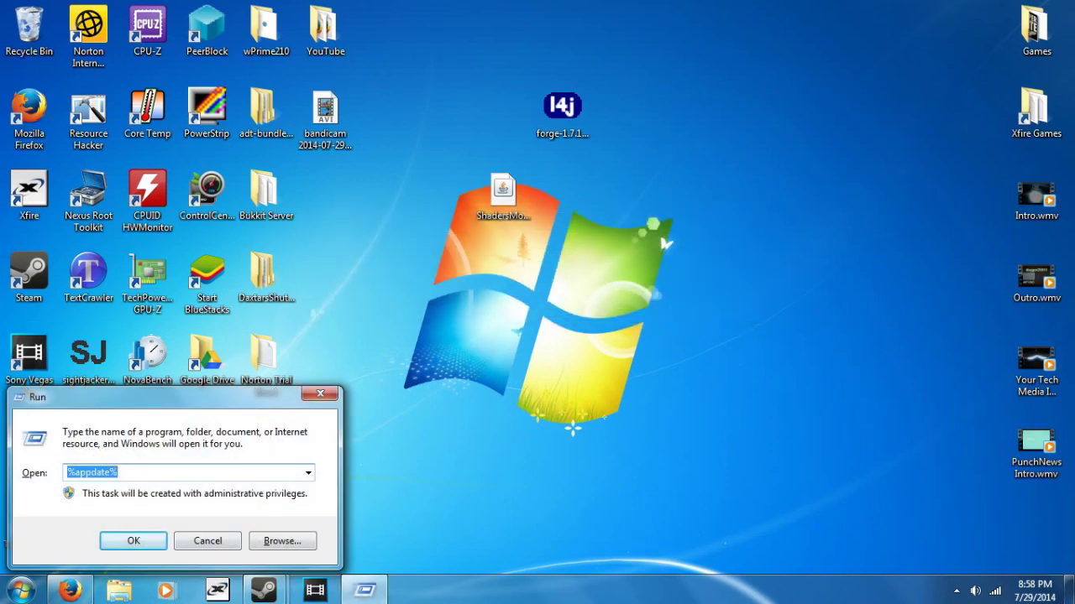
left_click(110, 473)
key("BackSpace")
type("a")
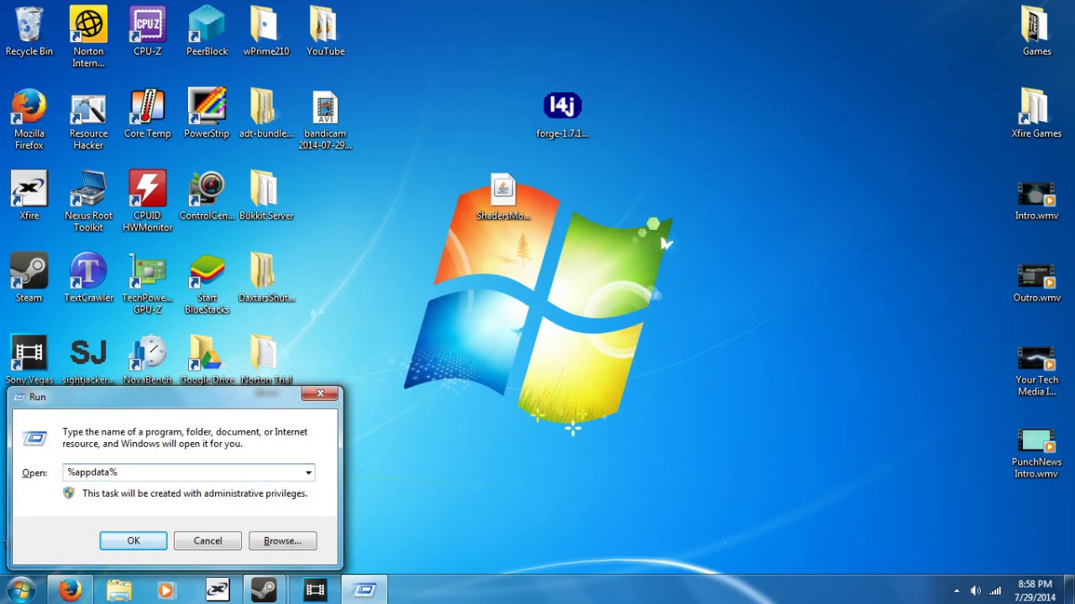
key("Return")
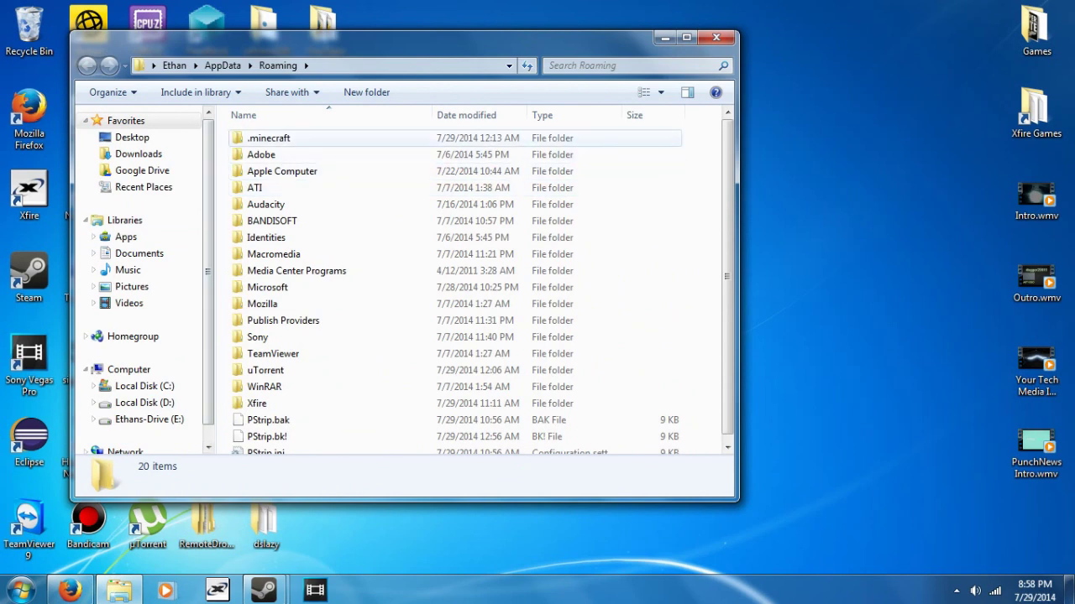
double_click(268, 138)
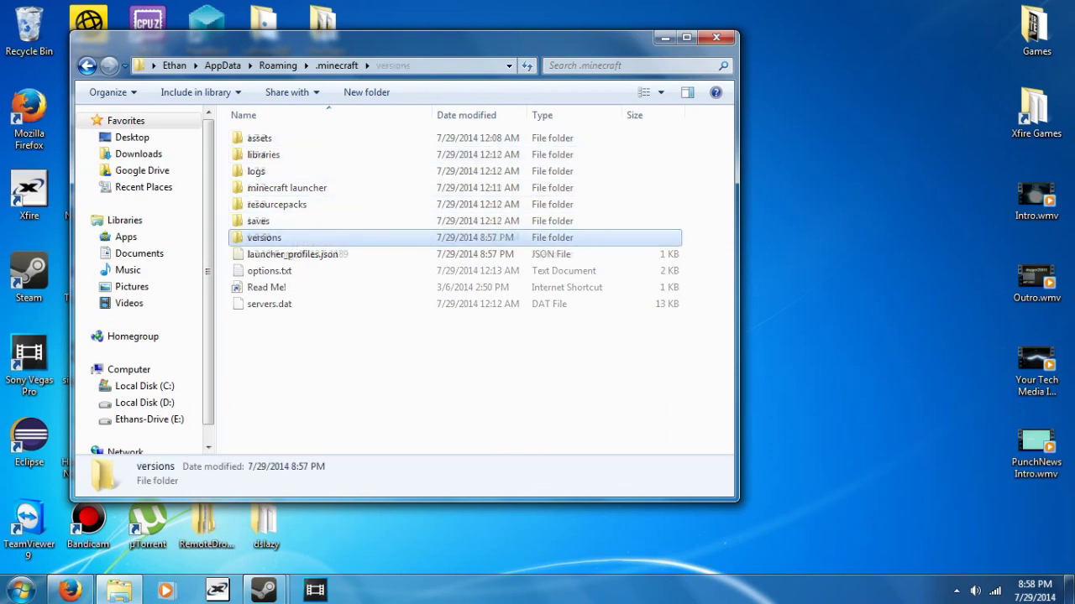
Check the contents of the 1.7.10-Forge10.13.0.1189 folder inside versions, and return to .minecraft
double_click(277, 237)
double_click(285, 254)
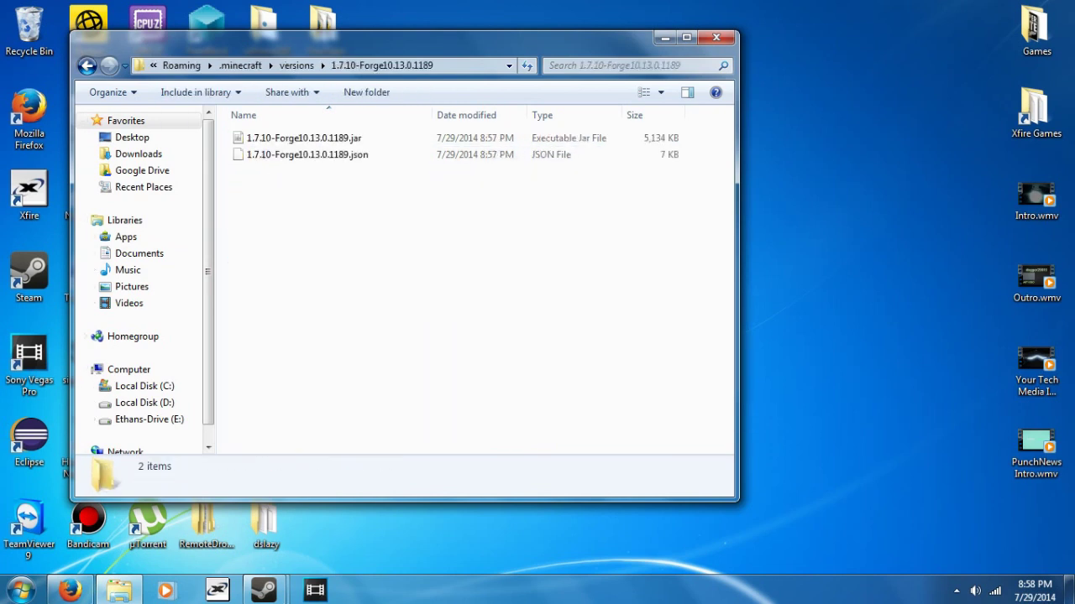
double_click(87, 66)
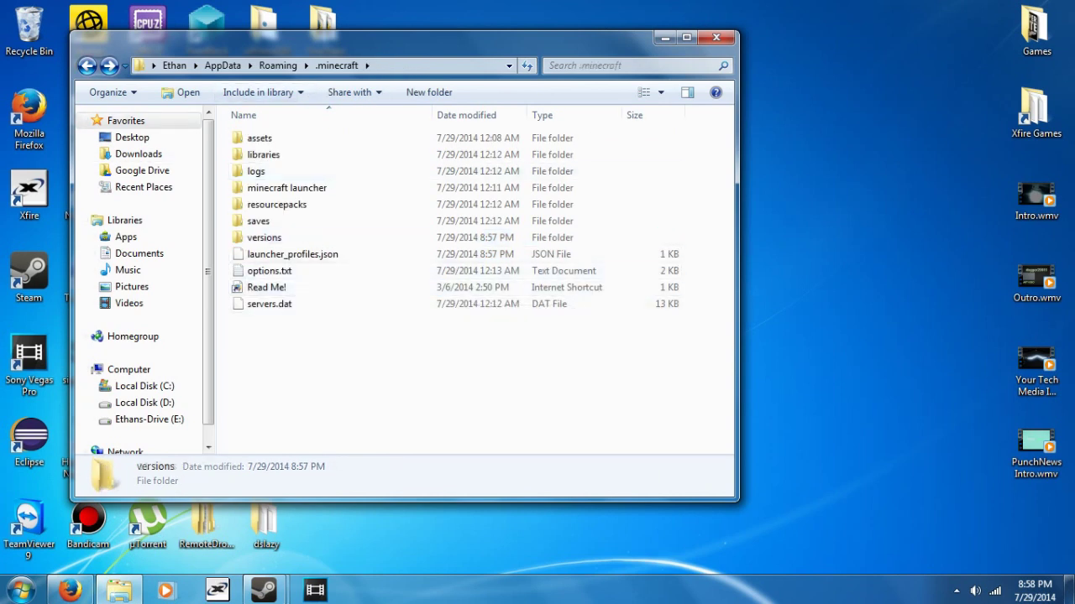
Create a new folder named mods in the .minecraft folder
left_click(295, 345)
right_click(296, 341)
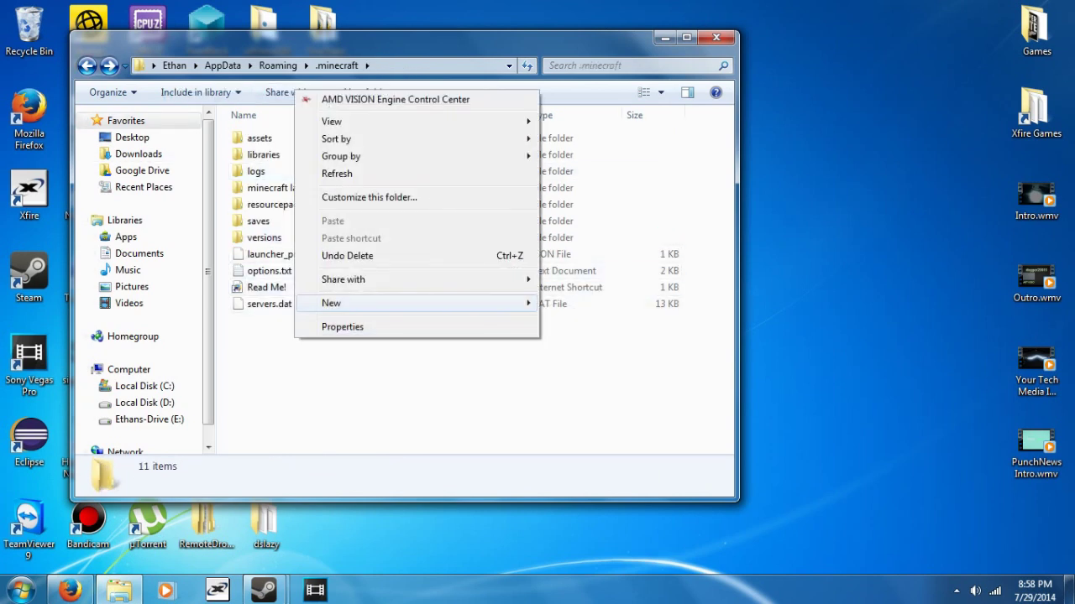
mouse_move(336, 303)
left_click(571, 304)
type("m")
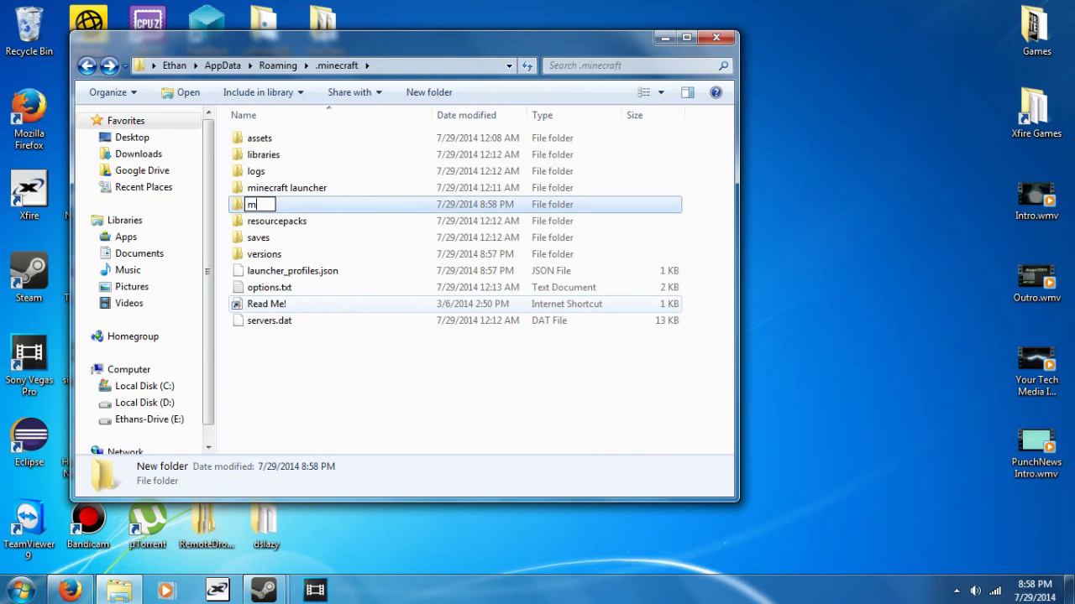
type("ods")
key("Return")
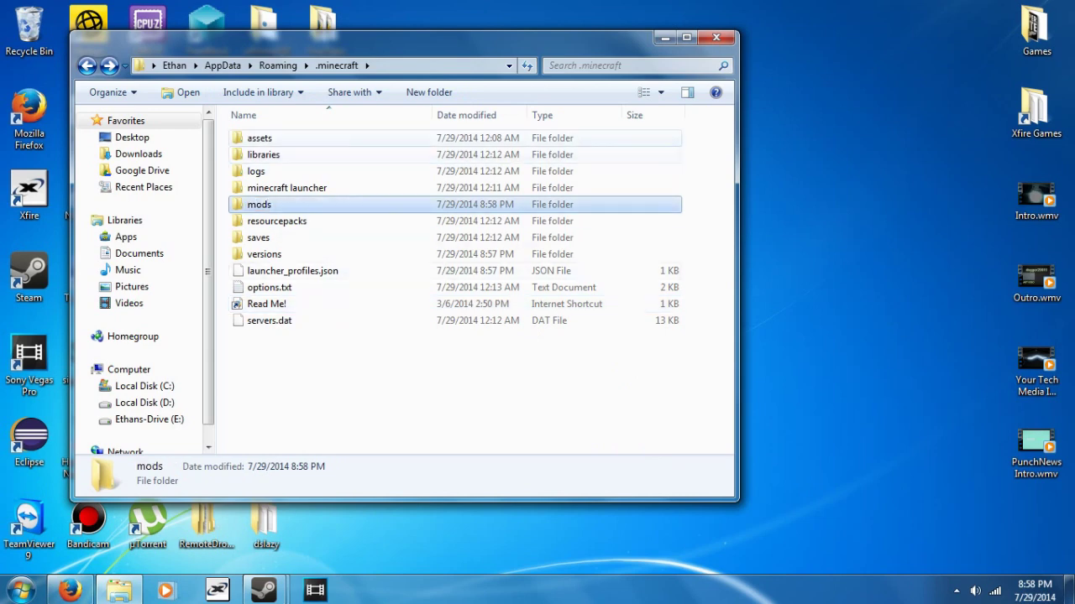
Move ShadersModCore-v2.3.18-mc1.7.10-f1179.jar from the desktop into the mods folder
left_click_drag(403, 38, 460, 237)
left_click_drag(502, 191, 336, 404)
left_click_drag(460, 240, 466, 53)
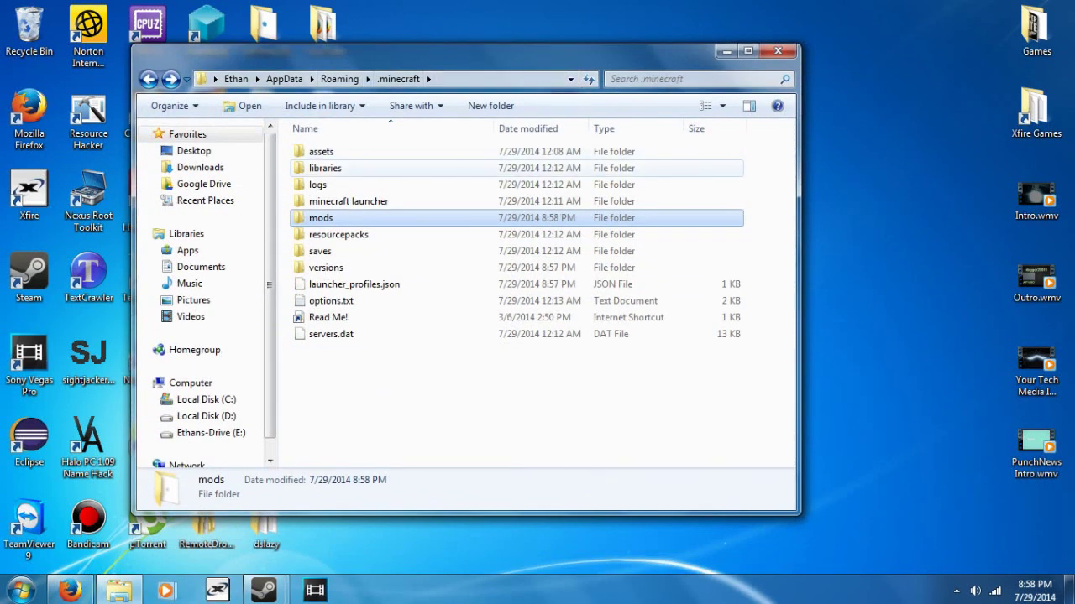
left_click(587, 378)
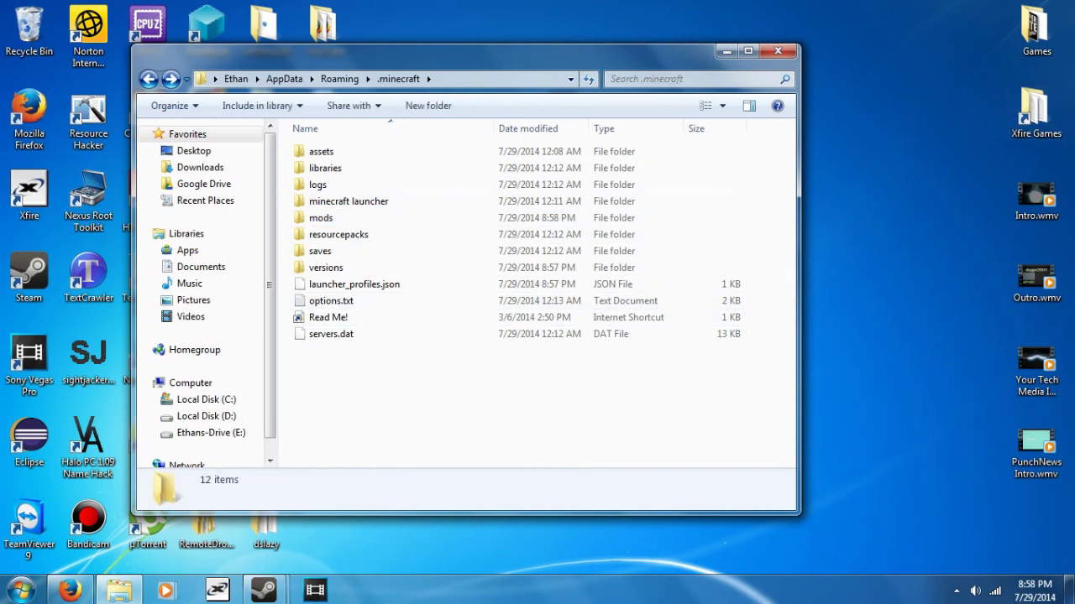
Start Minecraft Launcher.exe from the minecraft launcher folder and minimize the Explorer window
double_click(348, 201)
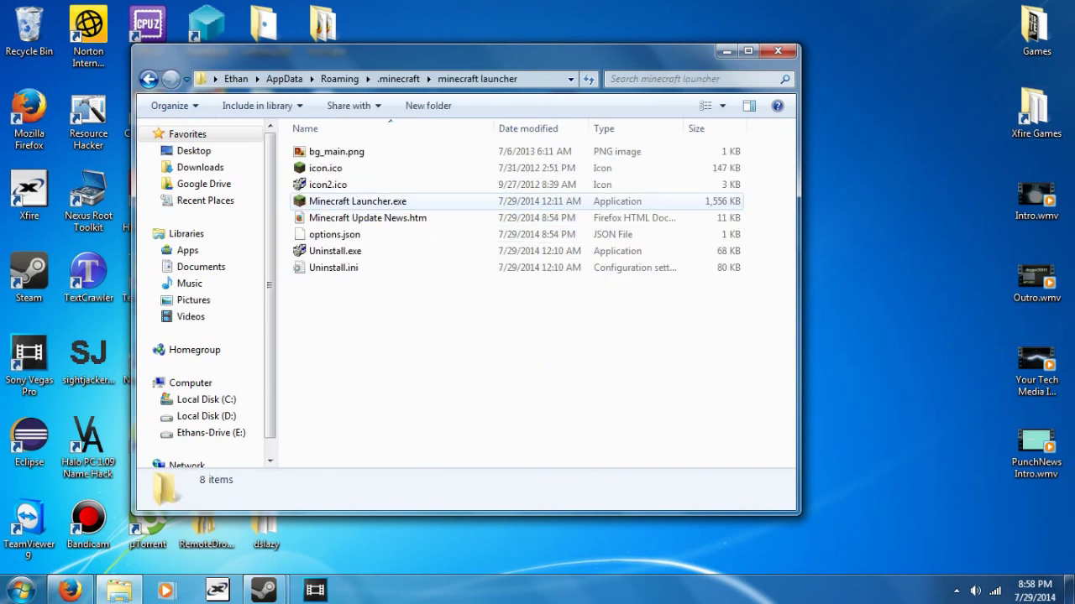
double_click(348, 201)
left_click(727, 51)
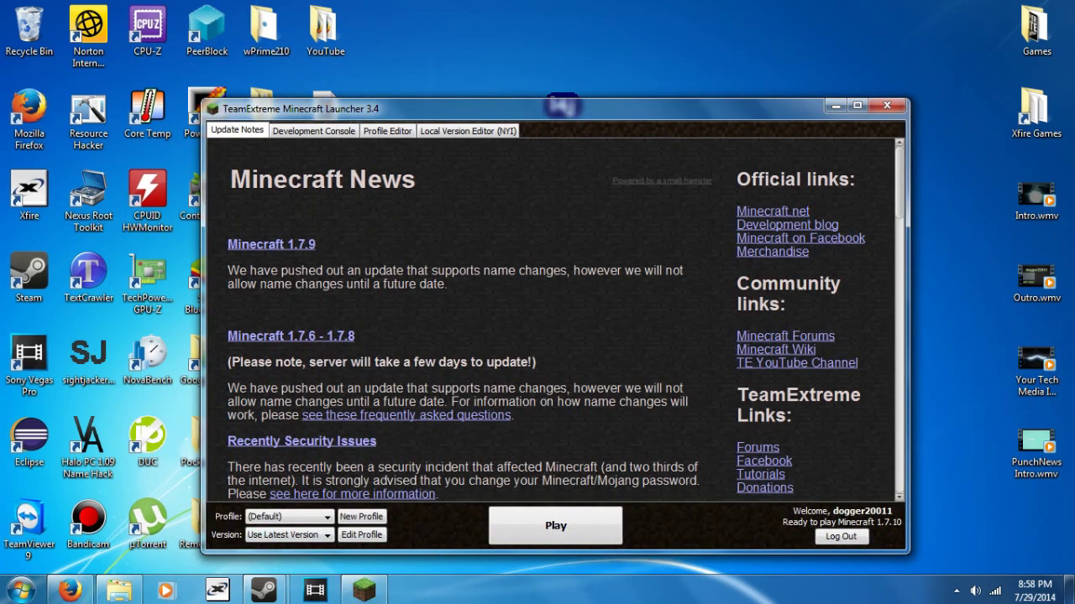
Choose the Forge profile in the launcher and start the game
left_click(289, 516)
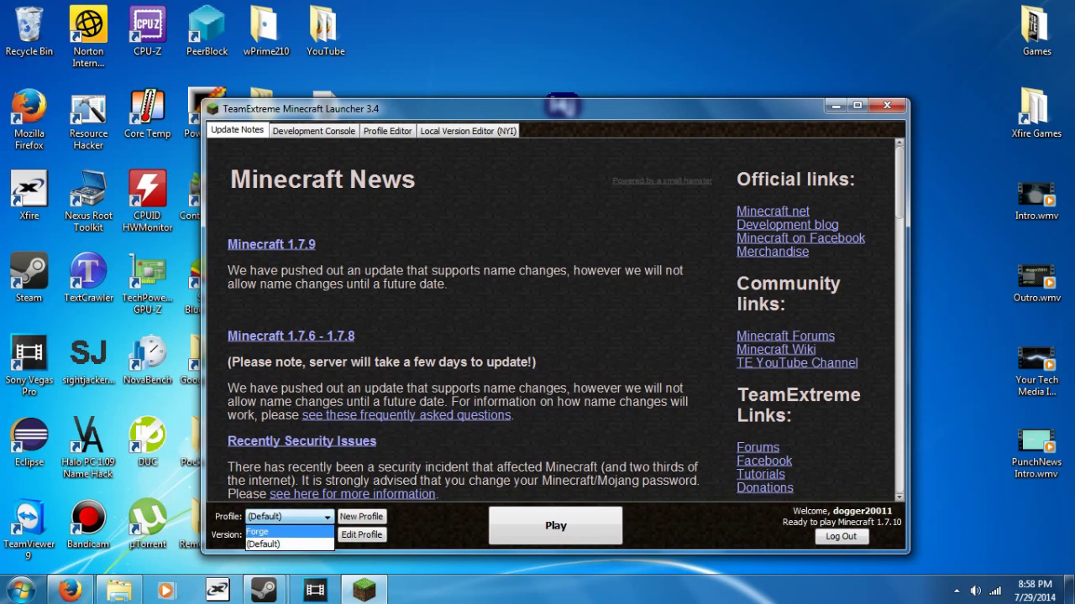
left_click(288, 531)
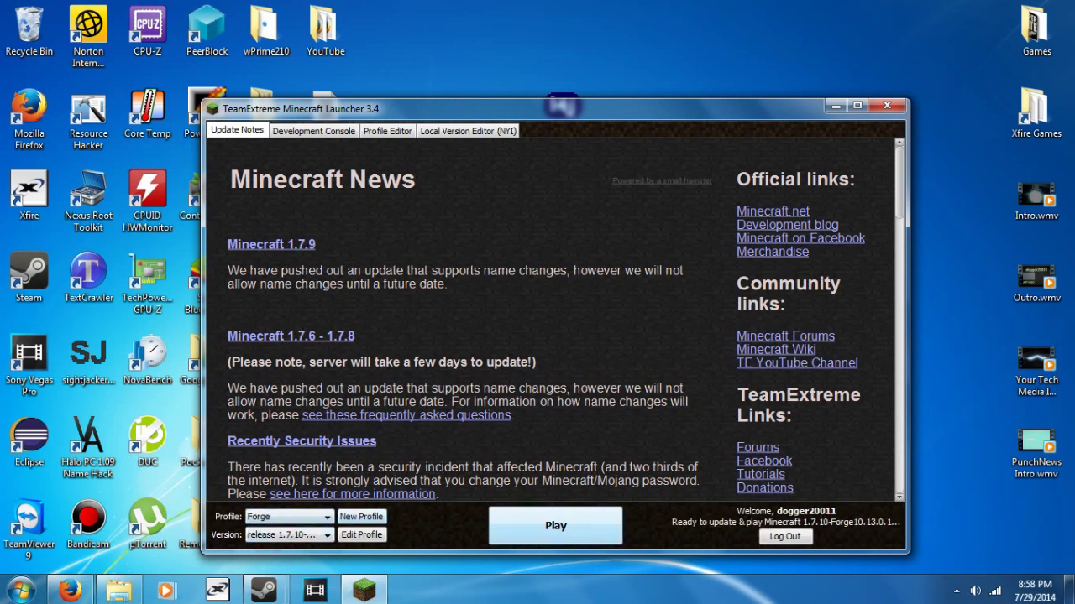
left_click(555, 526)
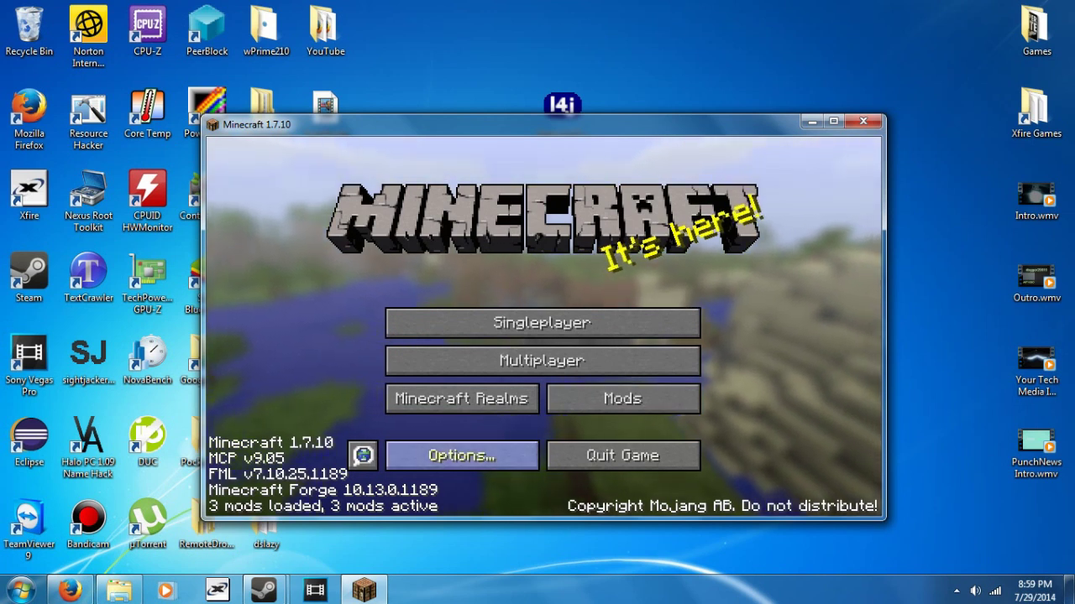
Select the (internal) shader in the game's Shaders options and return to the title screen
left_click(461, 456)
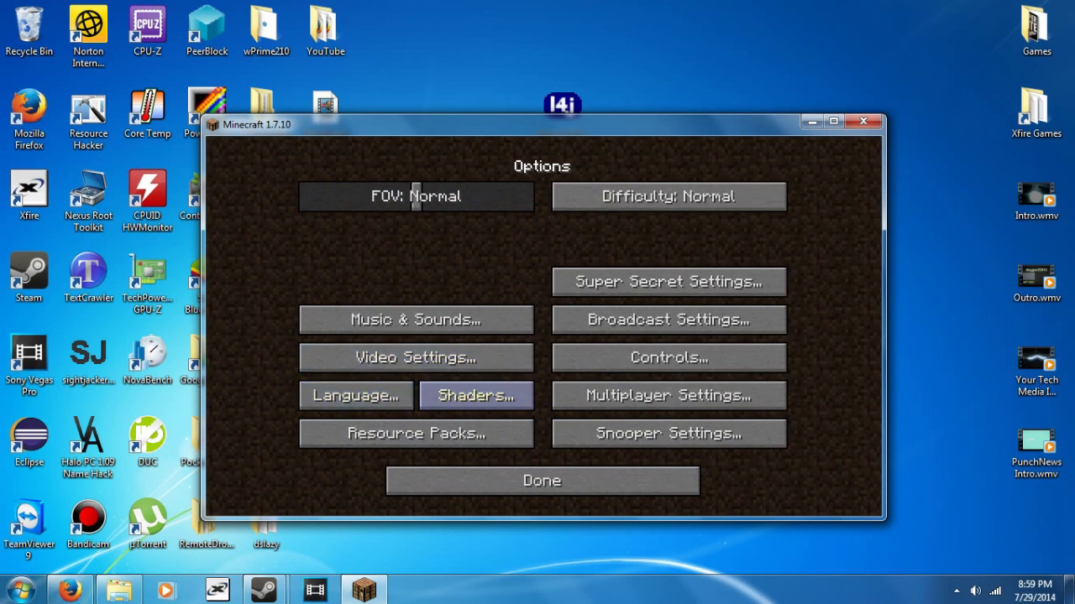
left_click(476, 396)
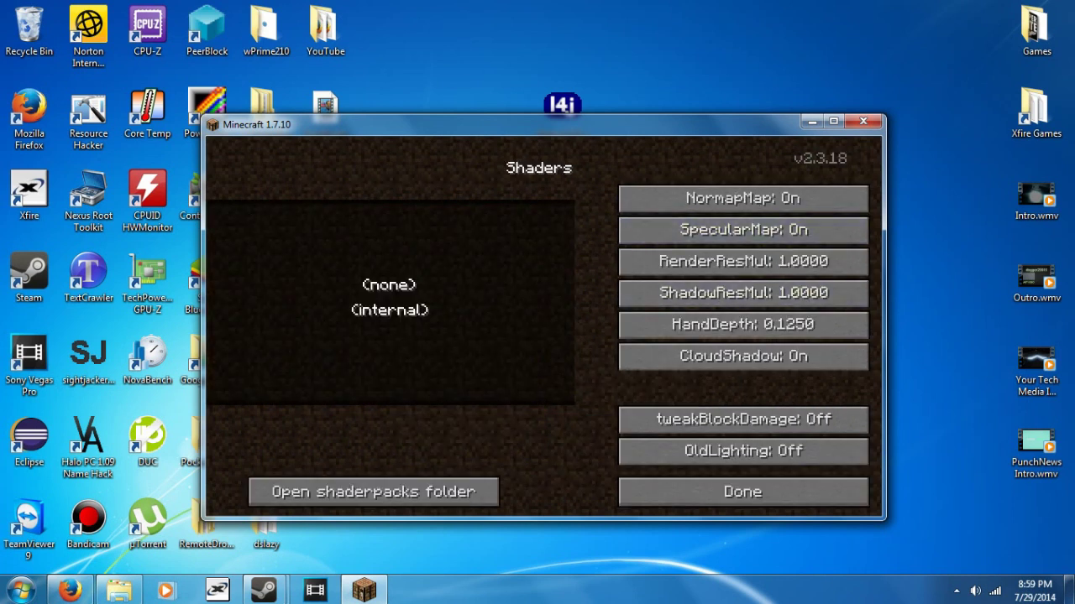
left_click(388, 310)
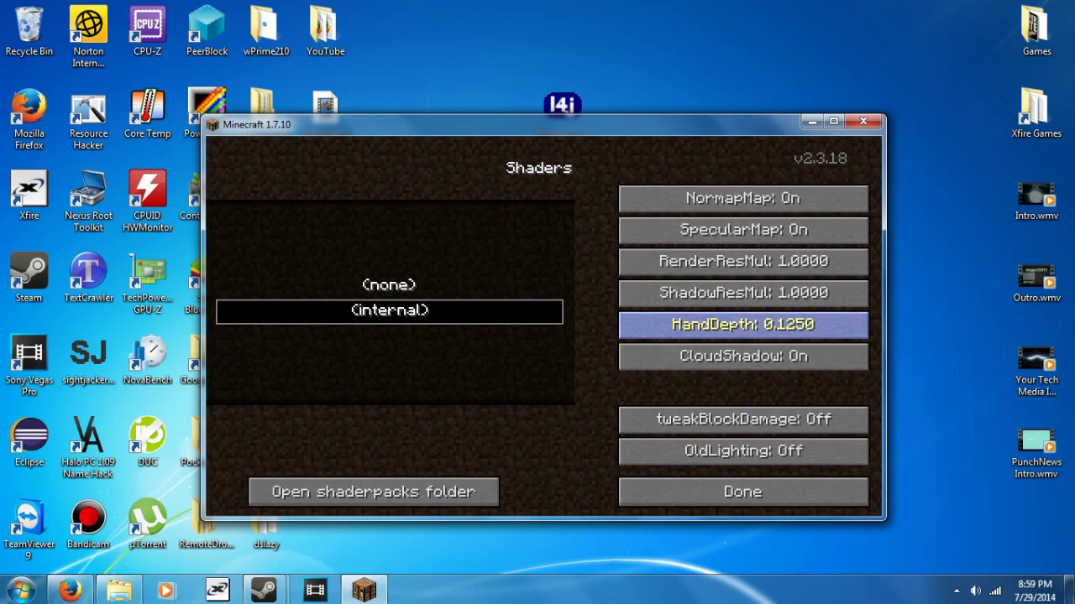
left_click(742, 492)
left_click(543, 481)
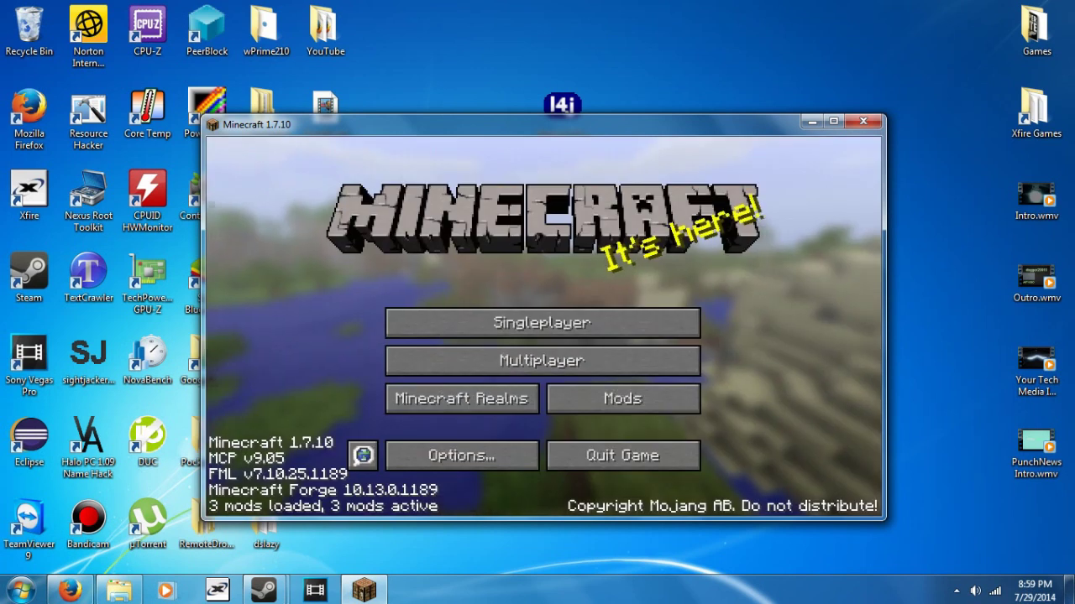
Create a new singleplayer world named New World in Survival mode
left_click(542, 322)
left_click(669, 449)
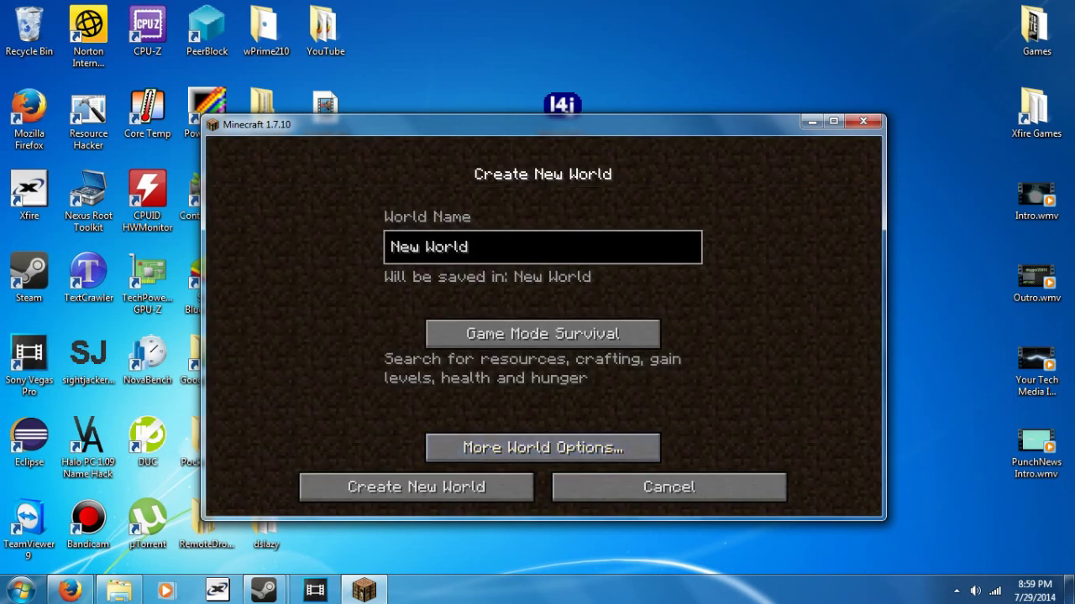
left_click(417, 487)
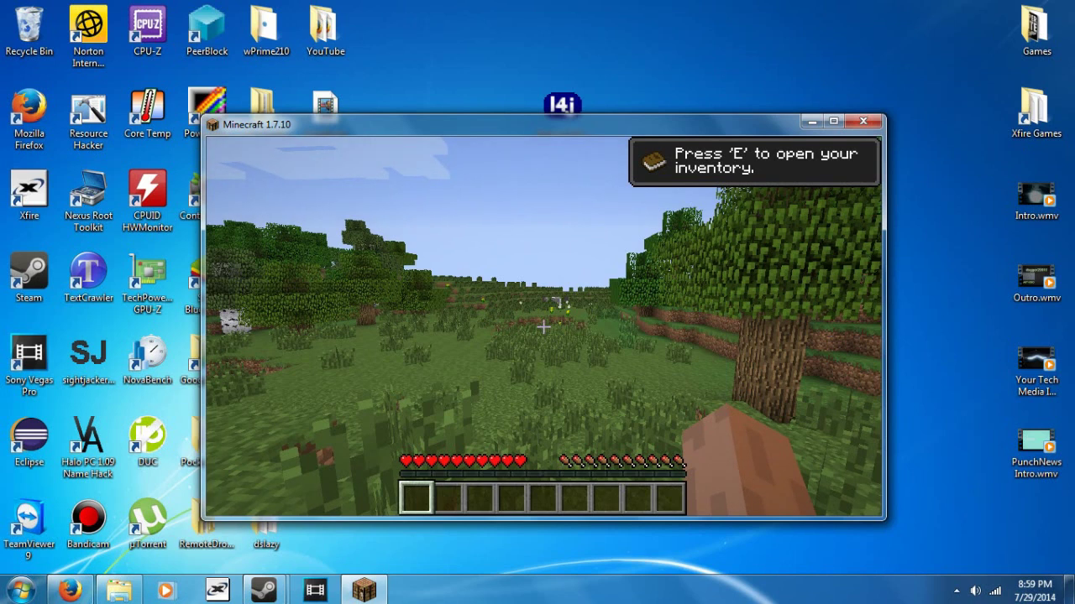
Open the Shaders options from within the world and set RenderResMul to 2.0000
key("Escape")
left_click(458, 371)
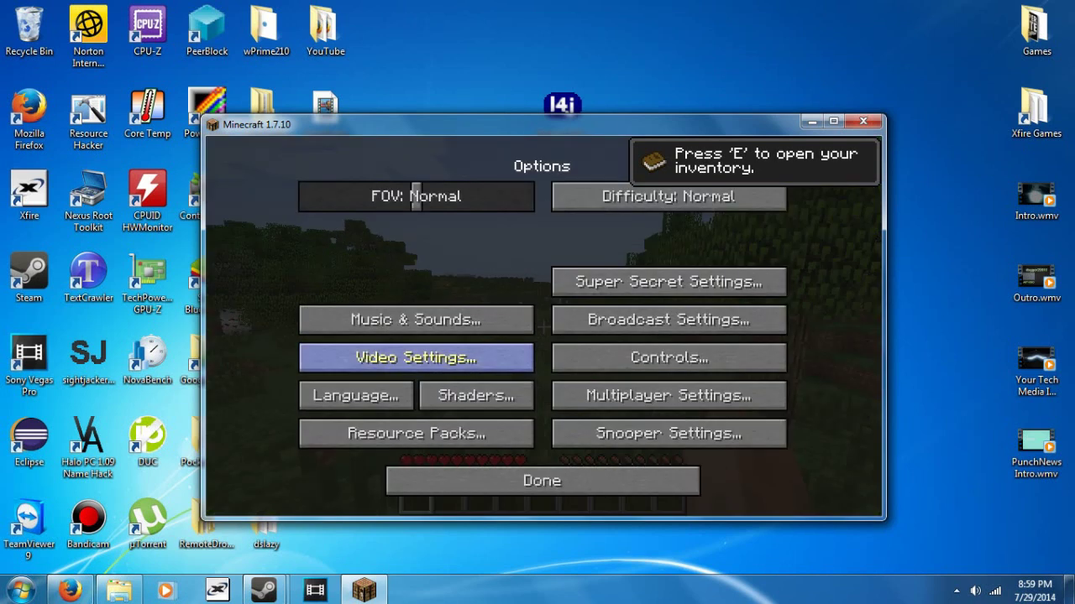
left_click(475, 396)
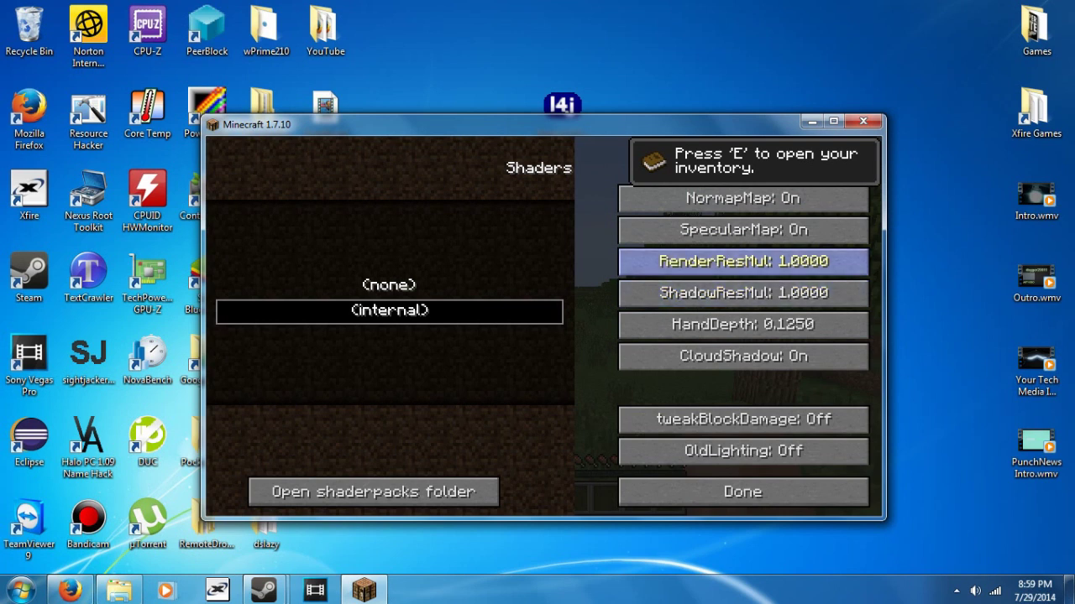
left_click(743, 261)
left_click(743, 261)
left_click(743, 261)
left_click(743, 261)
left_click(743, 261)
left_click(743, 262)
left_click(743, 261)
left_click(743, 261)
left_click(743, 261)
Set the shader option ShadowResMul to 4.0000
left_click(743, 292)
left_click(743, 292)
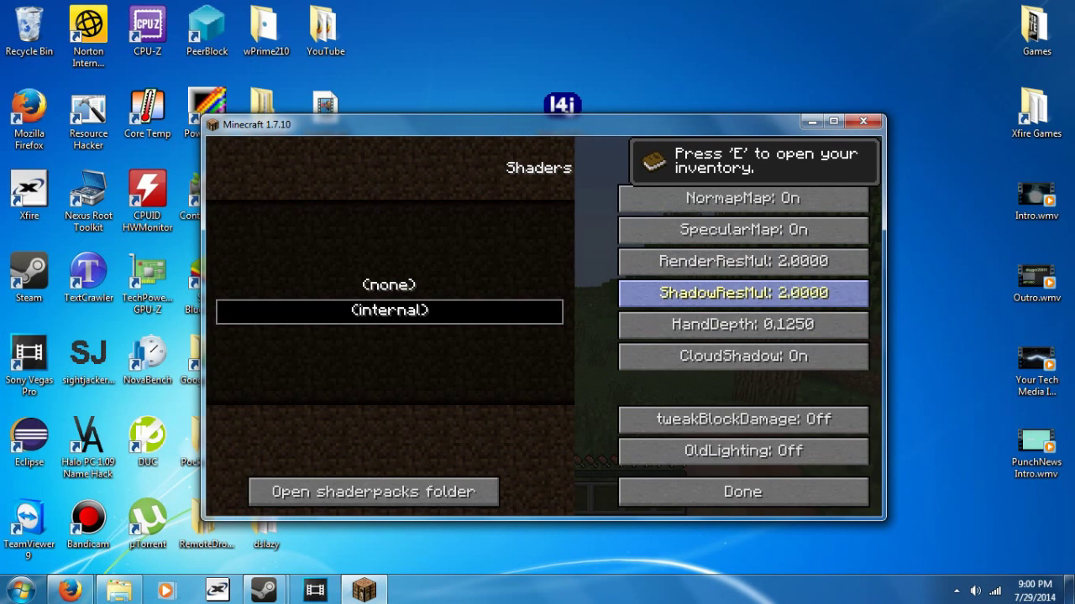
left_click(743, 293)
left_click(743, 292)
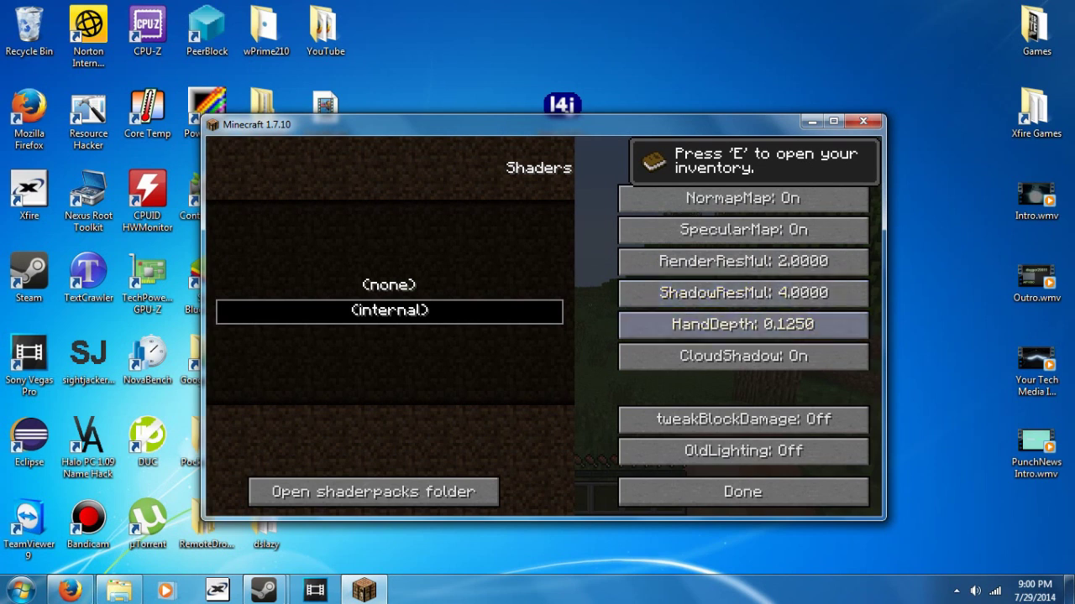
Cycle the HandDepth shader option until it is set to 1.0000
left_click(743, 324)
left_click(743, 324)
left_click(743, 324)
left_click(743, 324)
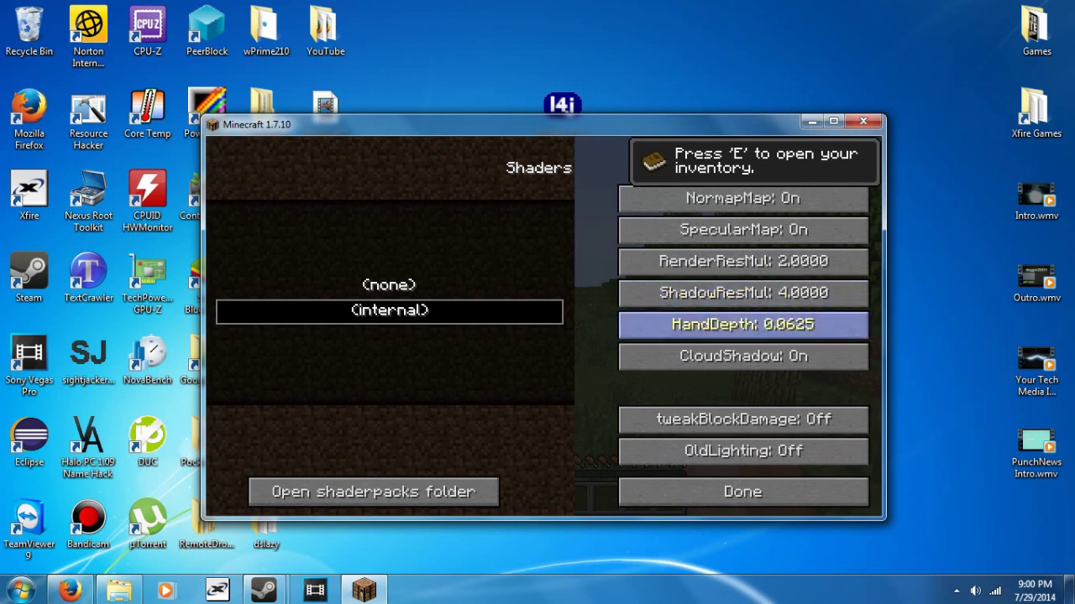
left_click(743, 324)
left_click(743, 324)
left_click(743, 324)
left_click(743, 324)
left_click(743, 324)
left_click(743, 324)
left_click(743, 324)
left_click(743, 324)
left_click(743, 324)
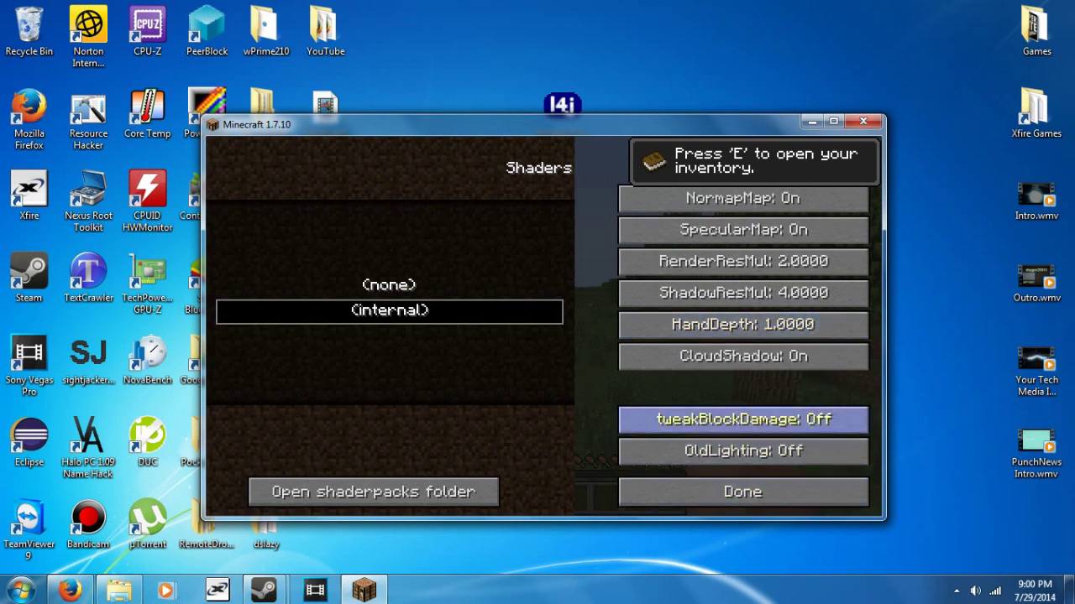
Turn the tweakBlockDamage option on, leave the options and resume playing in the world
left_click(743, 419)
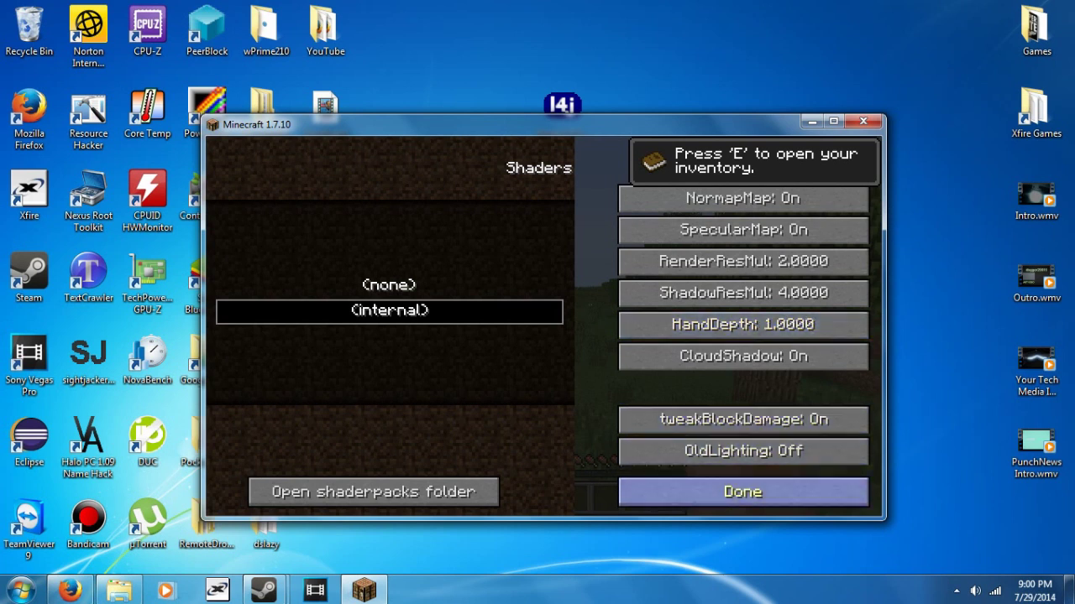
left_click(743, 492)
left_click(542, 481)
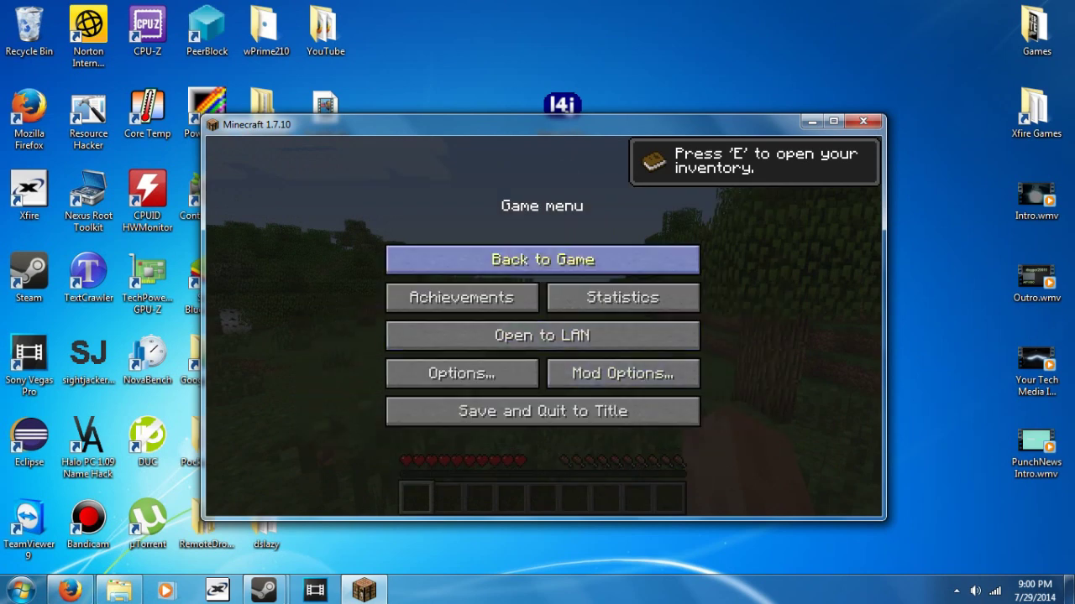
left_click(542, 257)
Walk forward through the grassland, briefly opening and closing the inventory on the way
key("w")
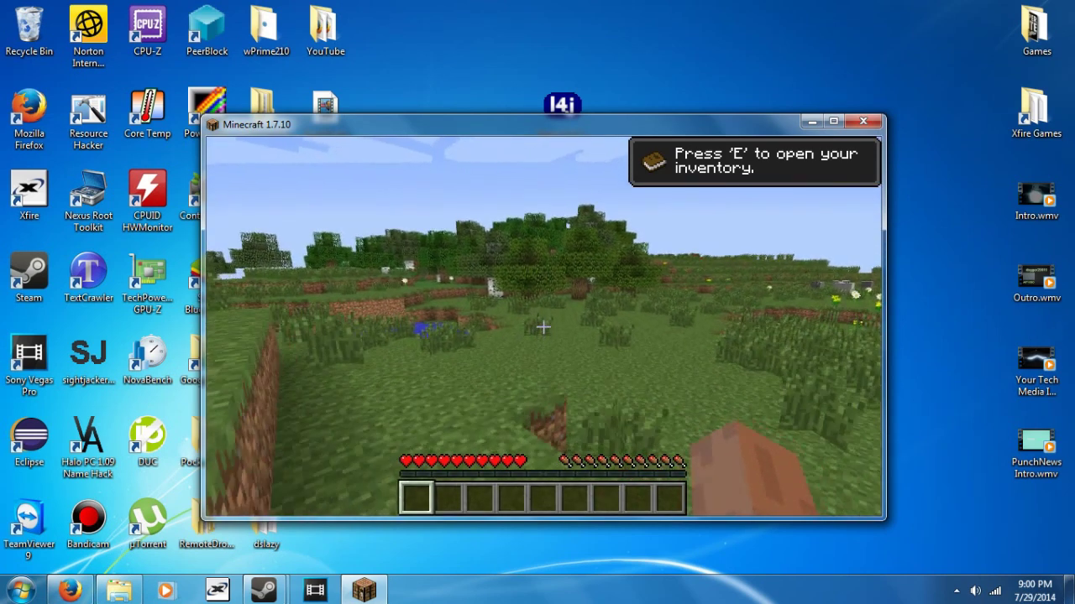
key("e")
key("e")
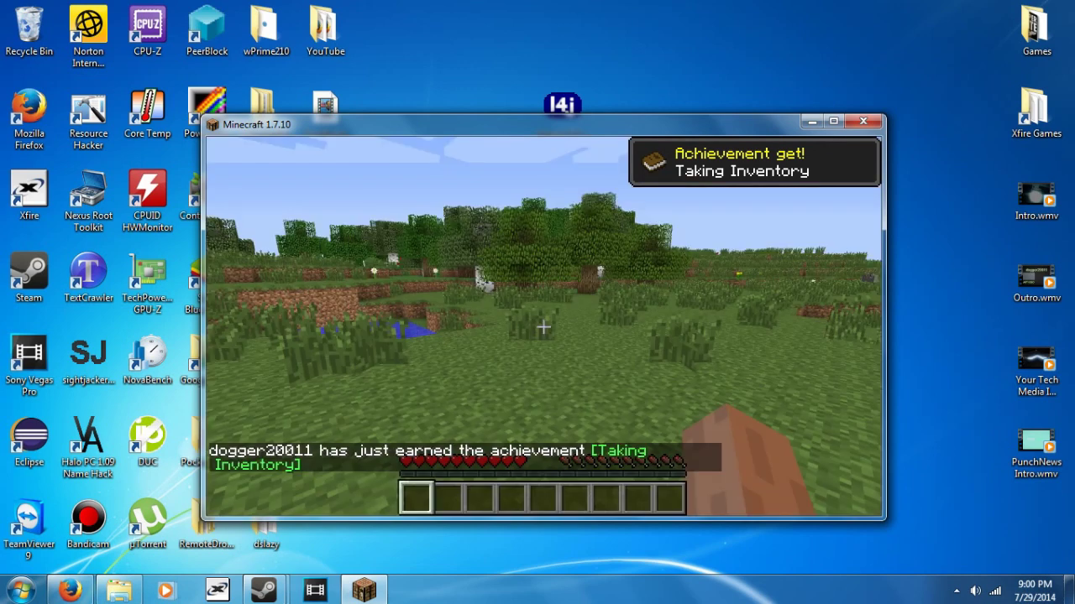
key("w")
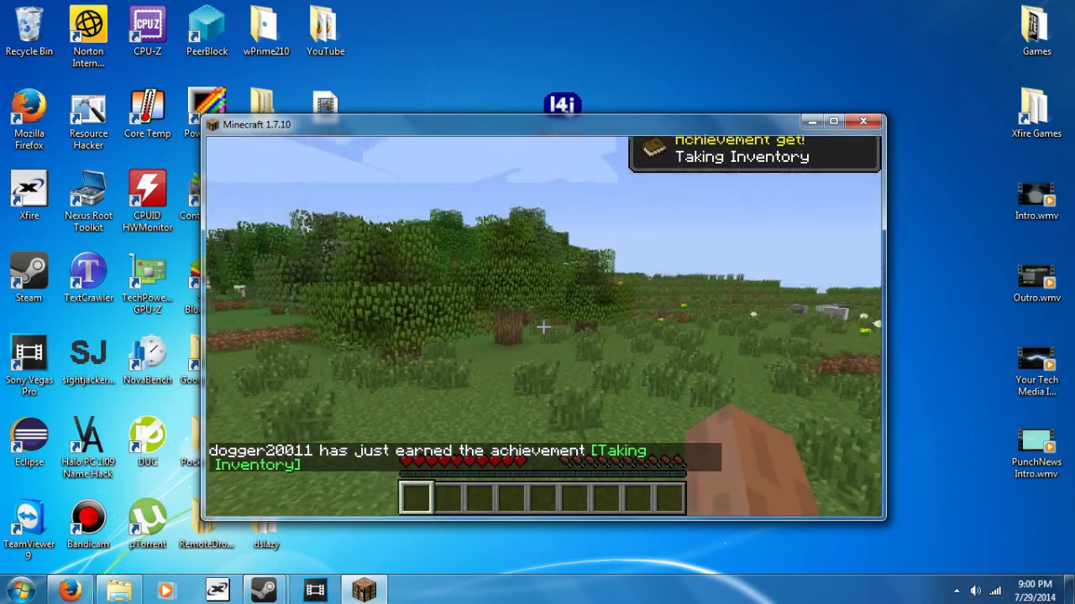
Try to switch the world to creative mode with the chat command /gamemode creative
key("t")
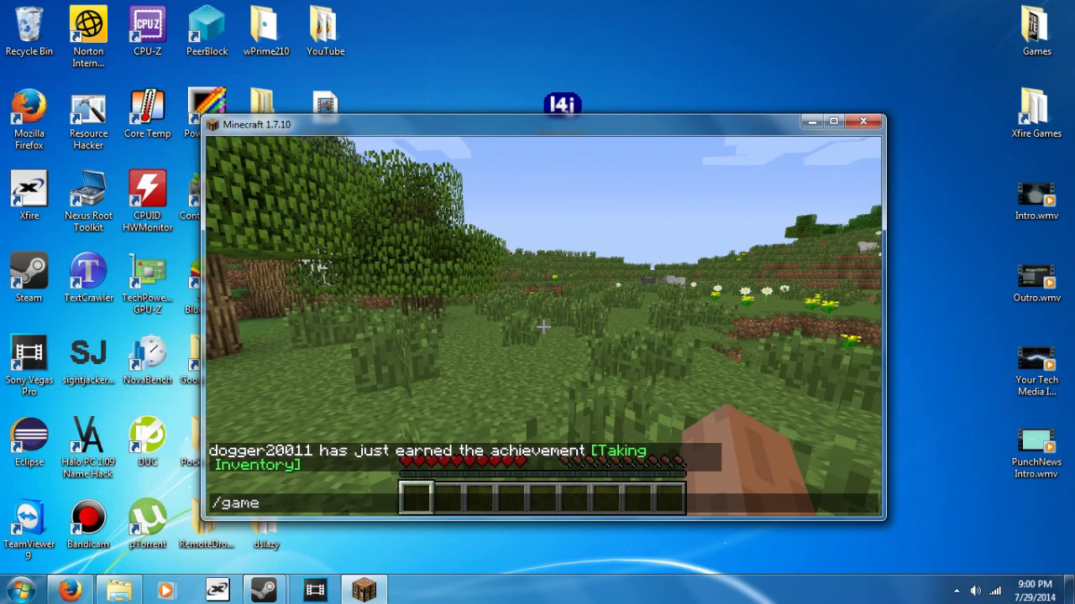
type("/gamemode creati")
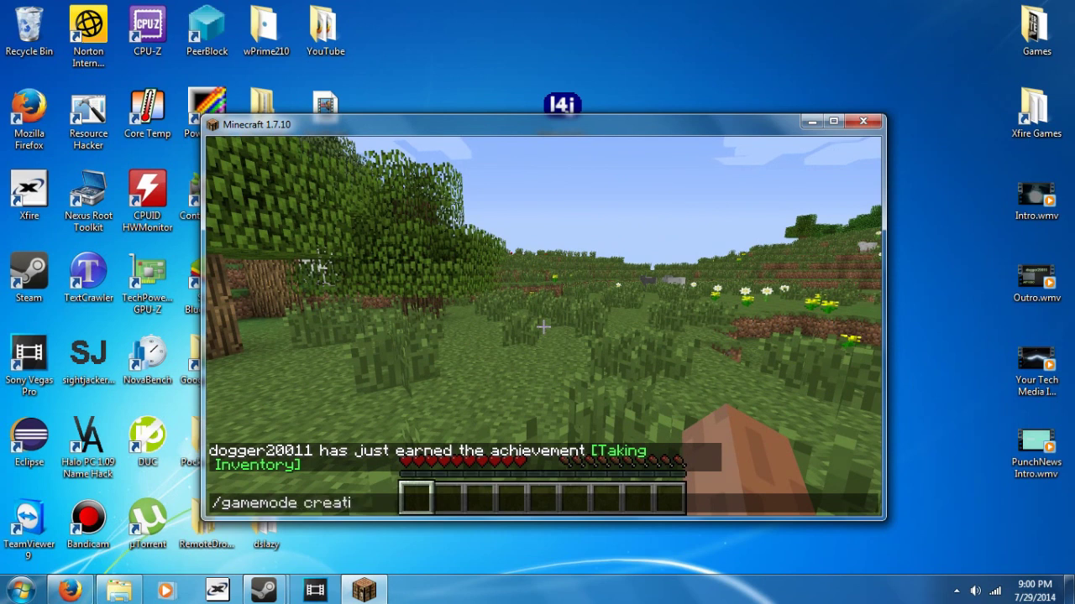
type("ve")
key("Return")
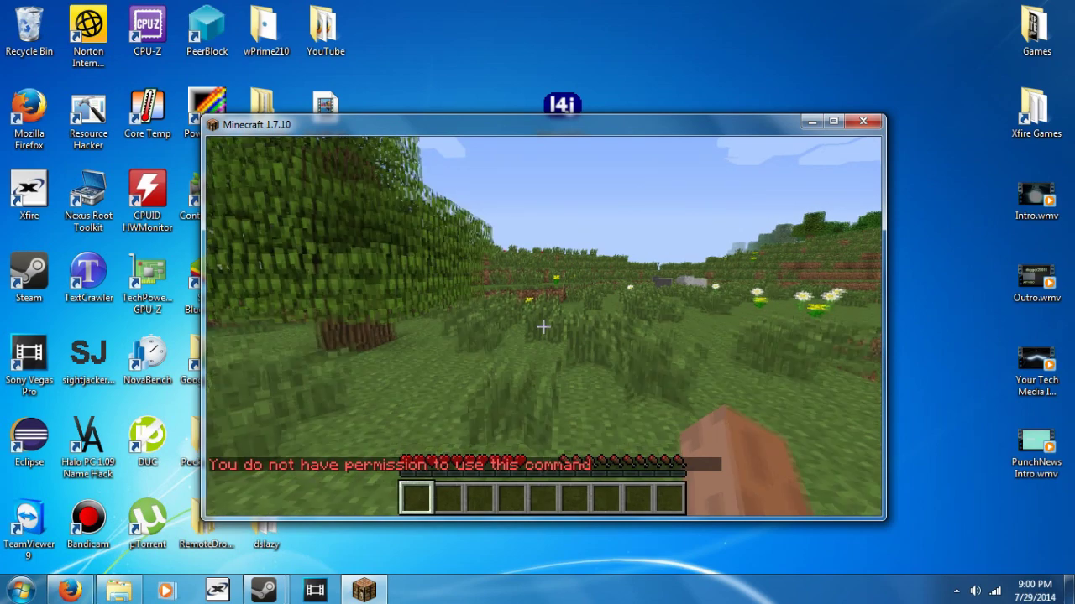
Walk and jump across the plains with the debug overlay shown to check the frame rate, pausing and resuming the game once
key("w")
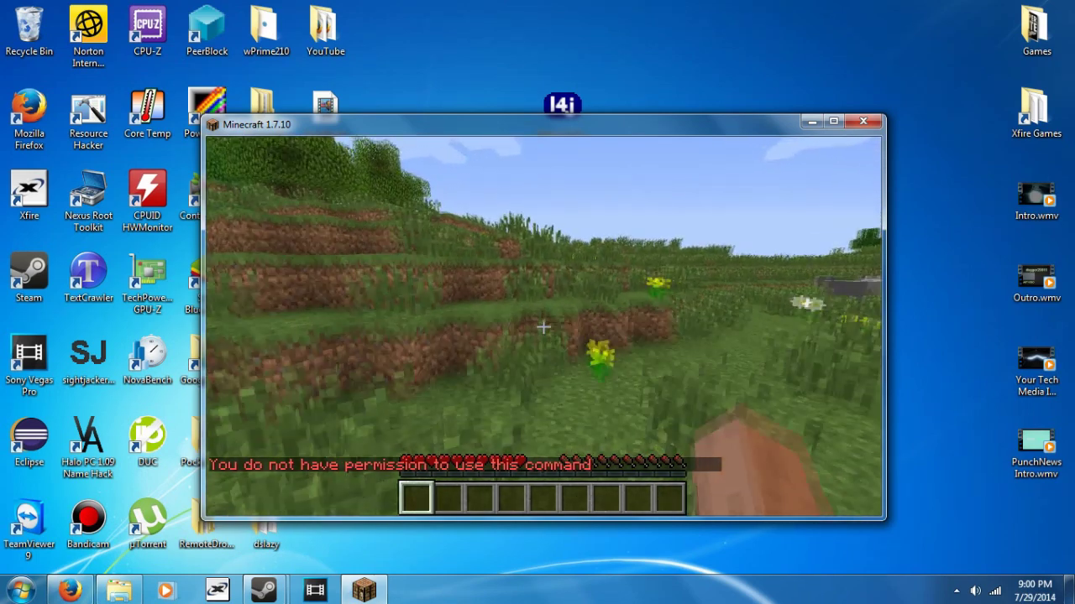
key("w")
key("space")
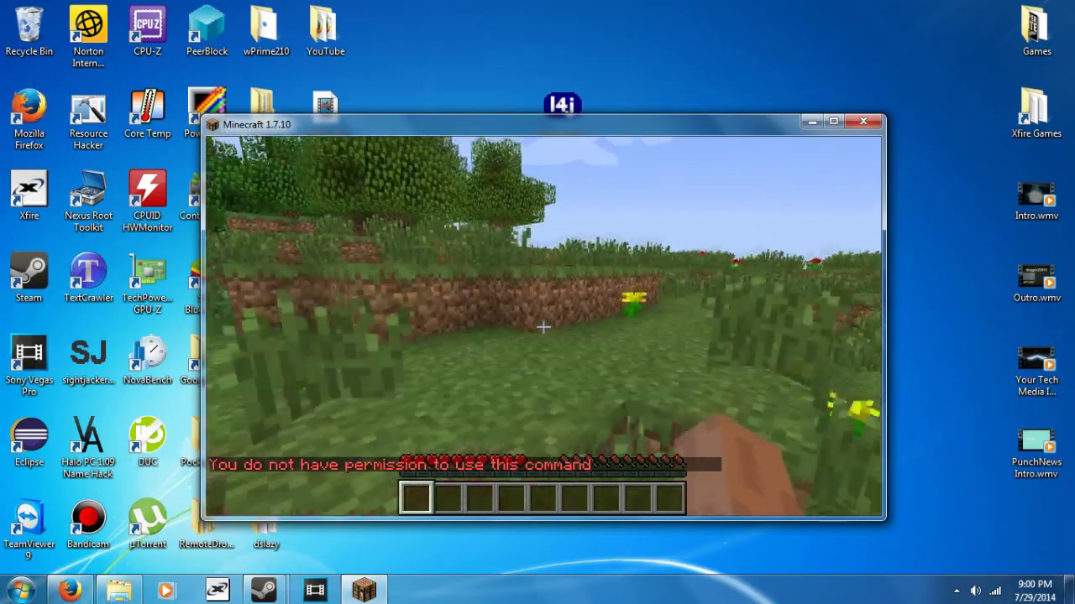
key("F3")
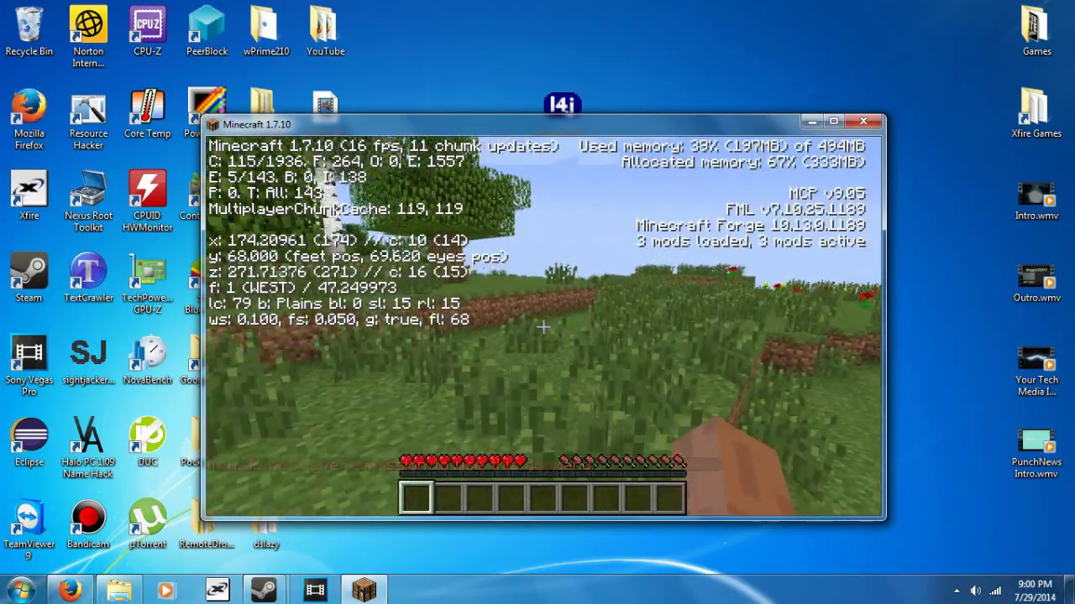
key("w")
key("space")
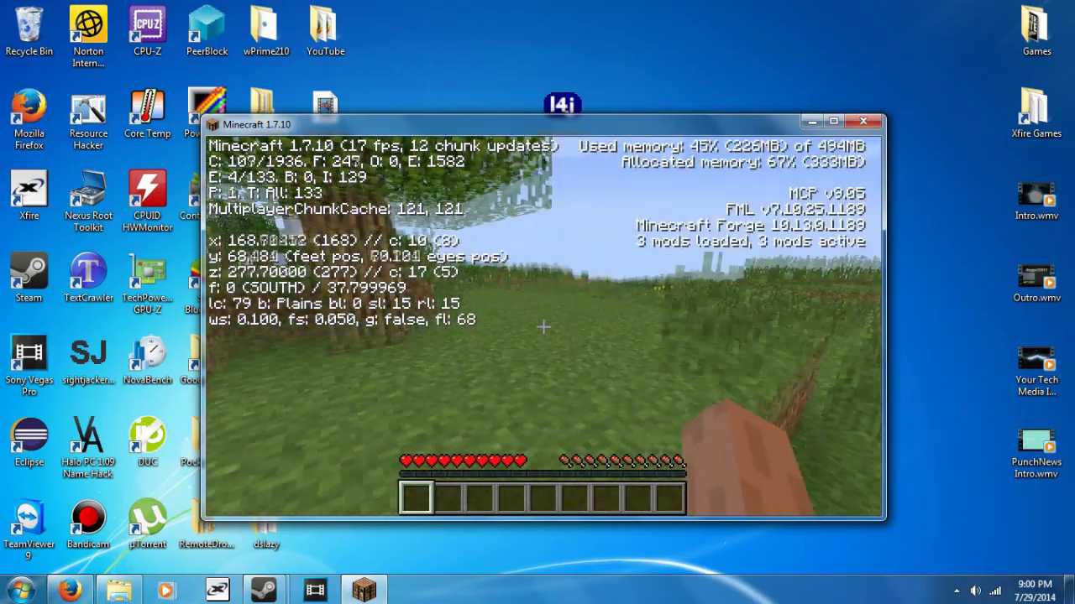
key("w")
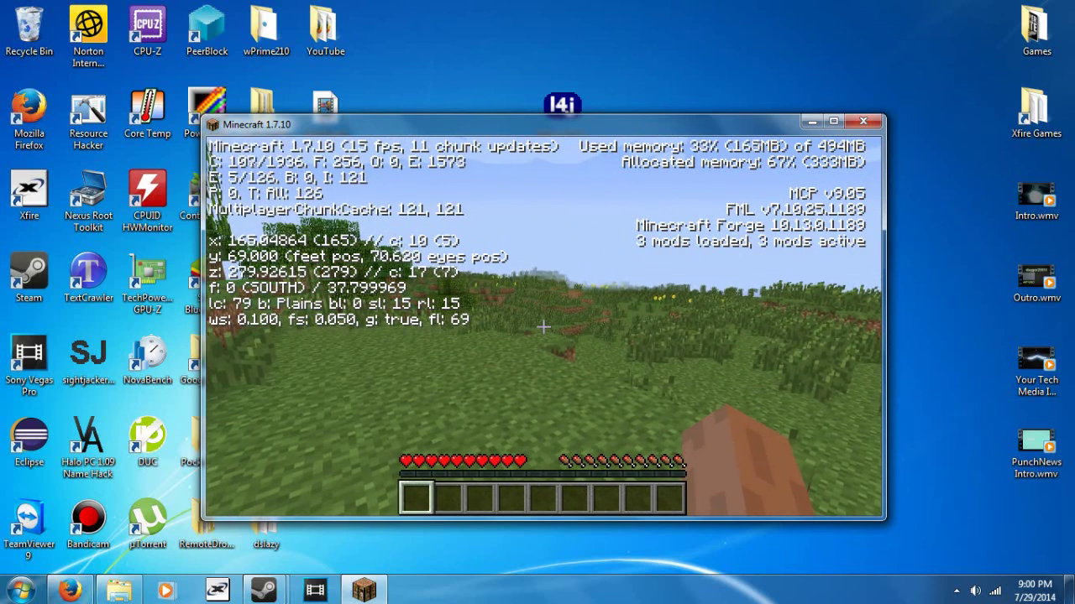
key("Escape")
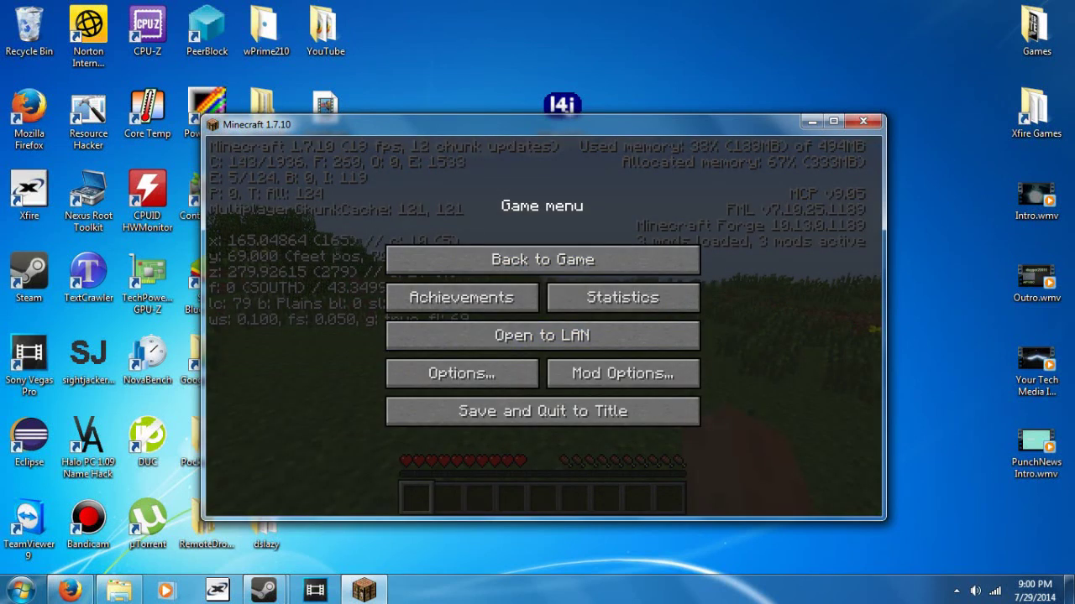
left_click(543, 260)
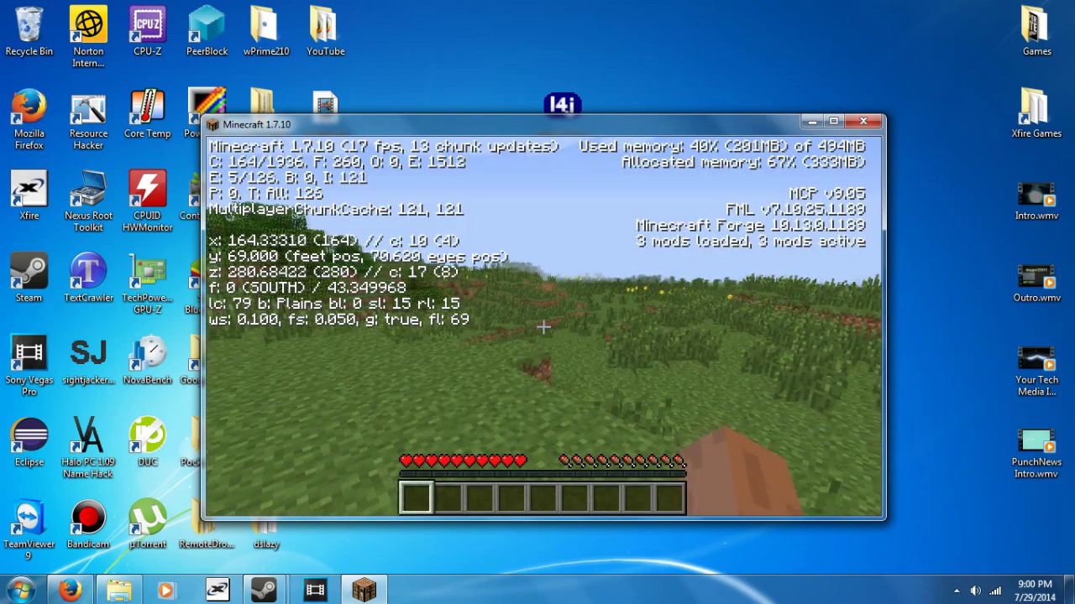
Explore the plains without the debug overlay to examine how grass, flowers, water and sky are rendered with the shader
key("w")
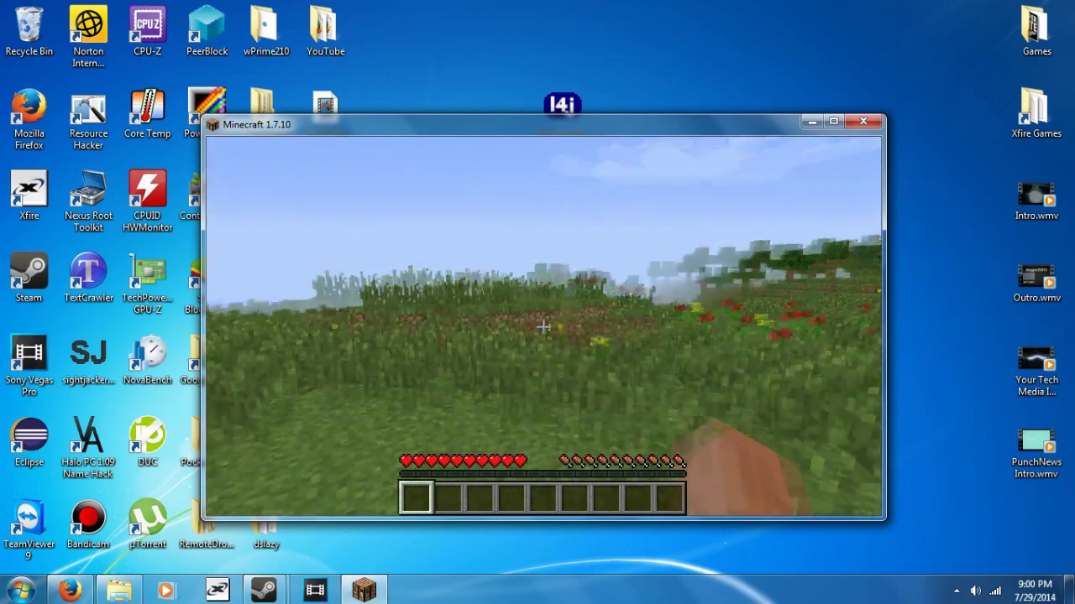
key("w")
key("w")
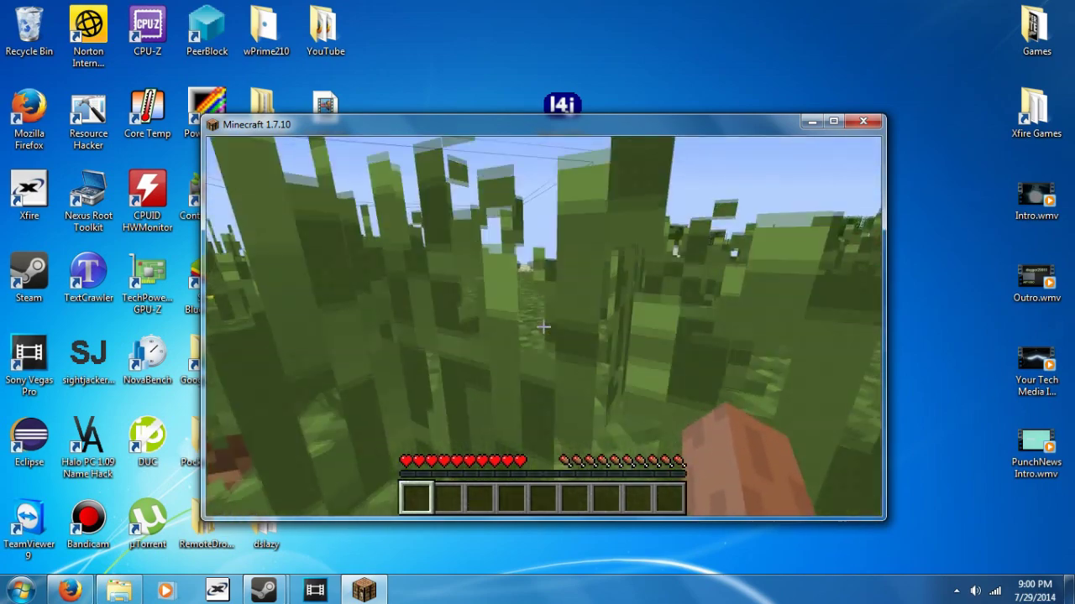
key("space")
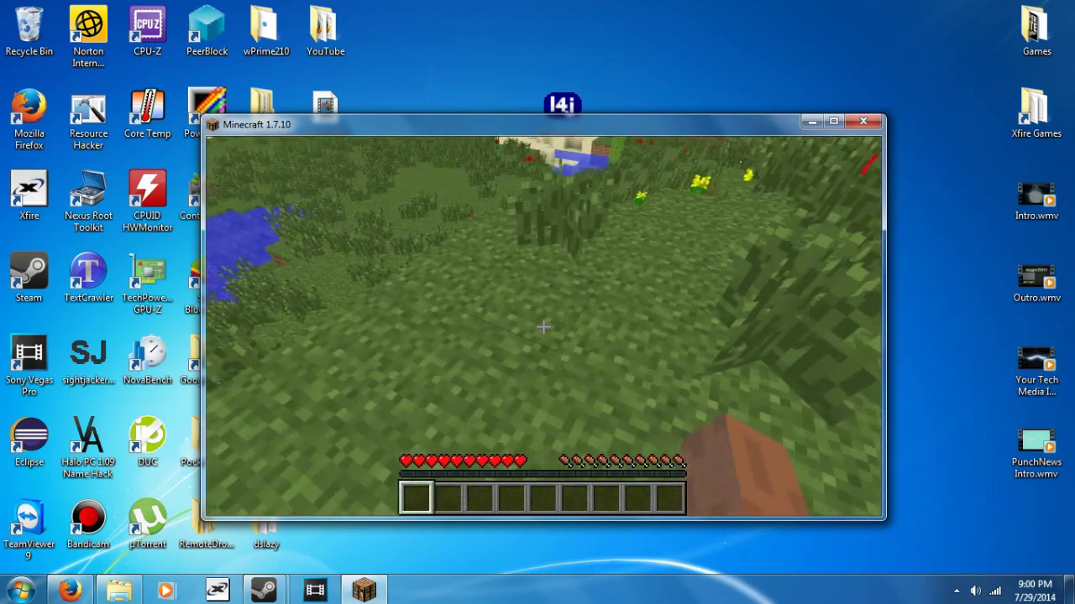
key("w")
key("w")
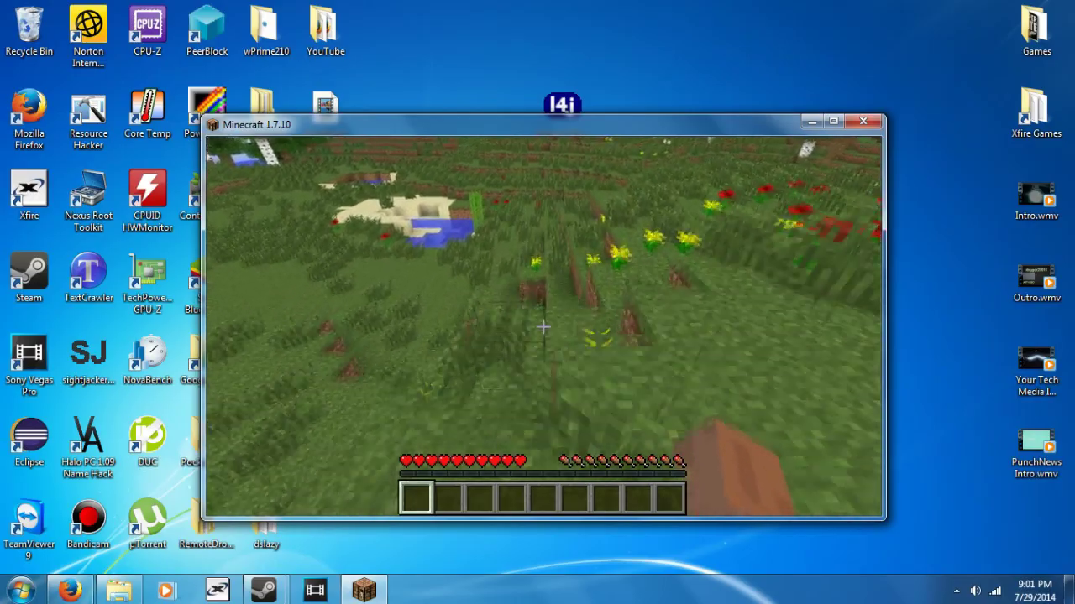
key("w")
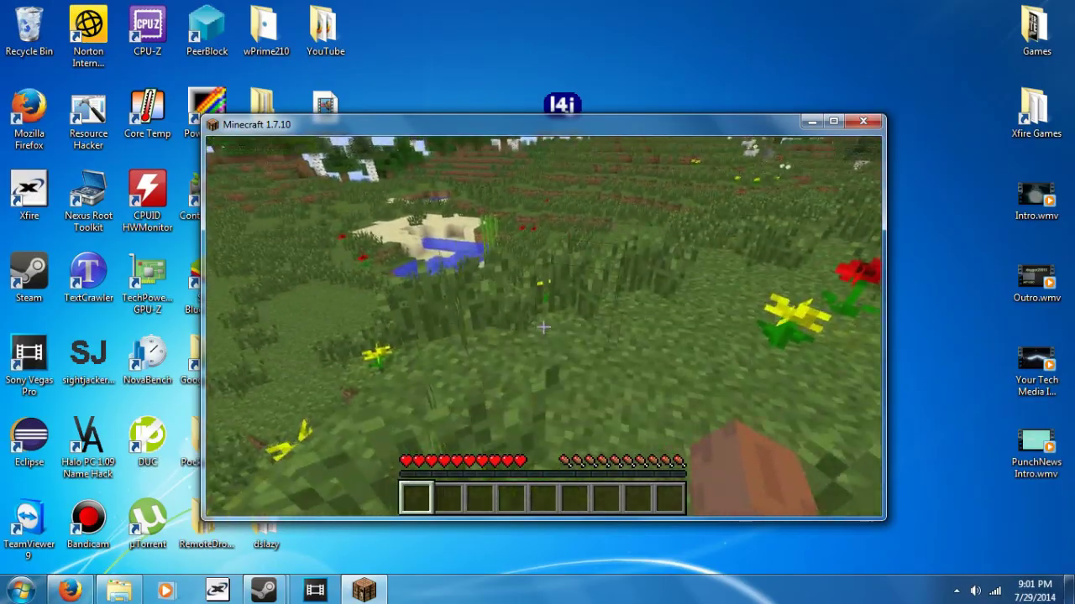
key("w")
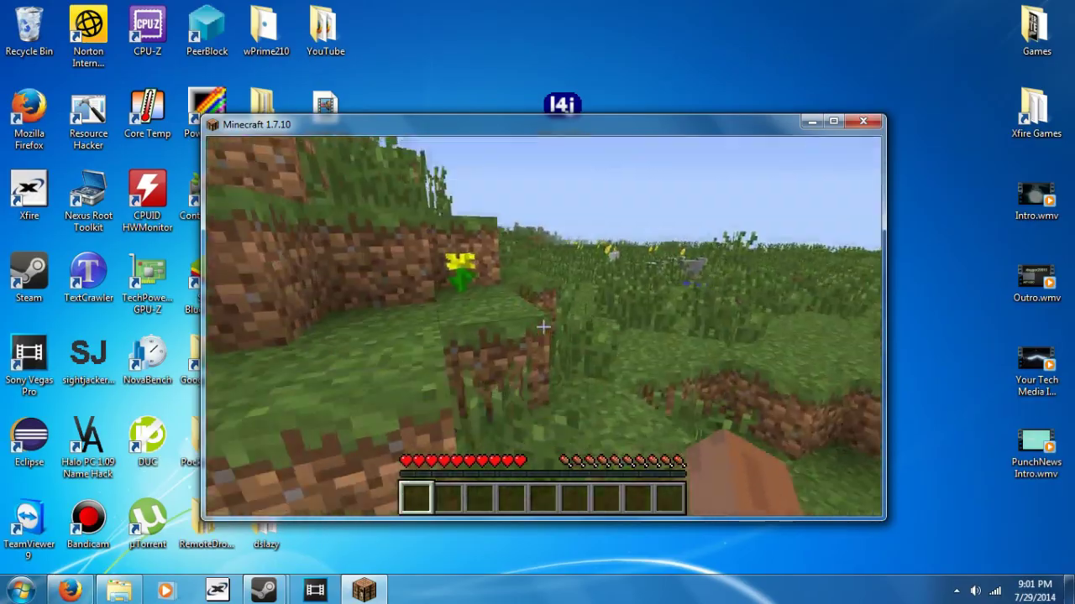
key("w")
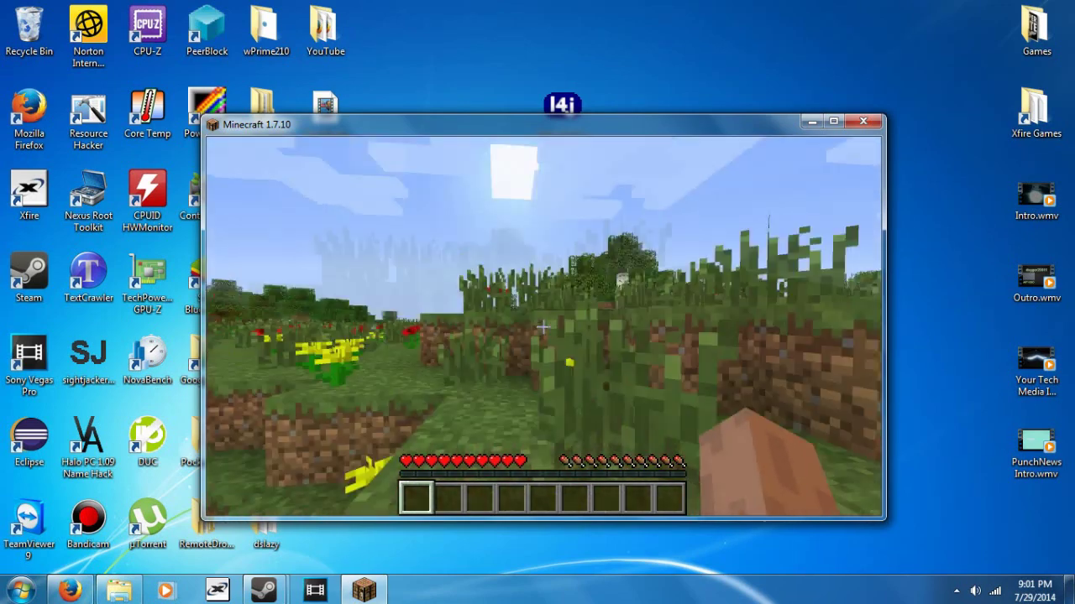
key("w")
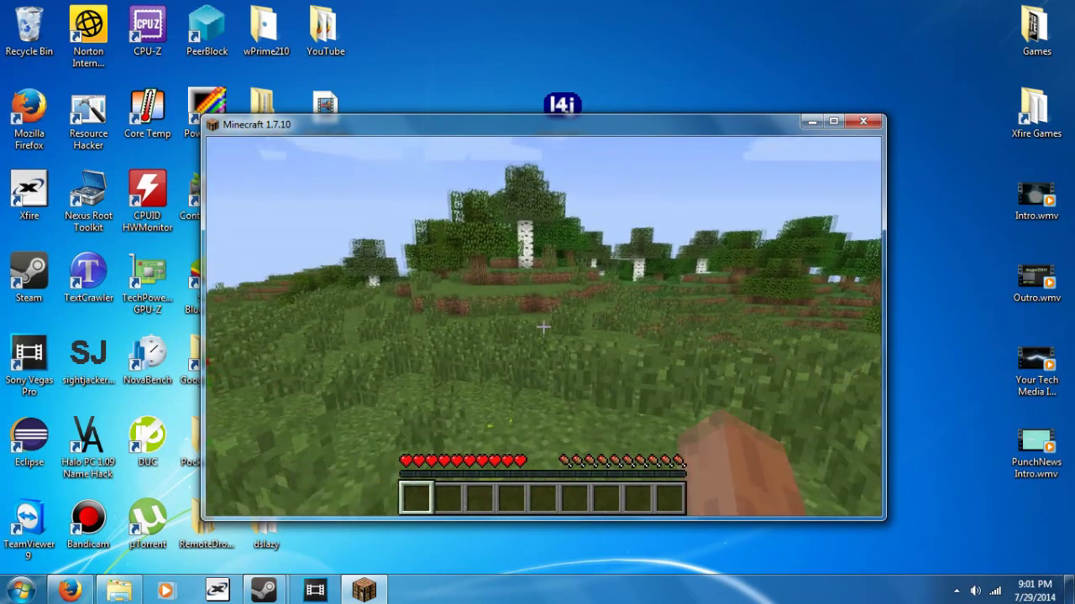